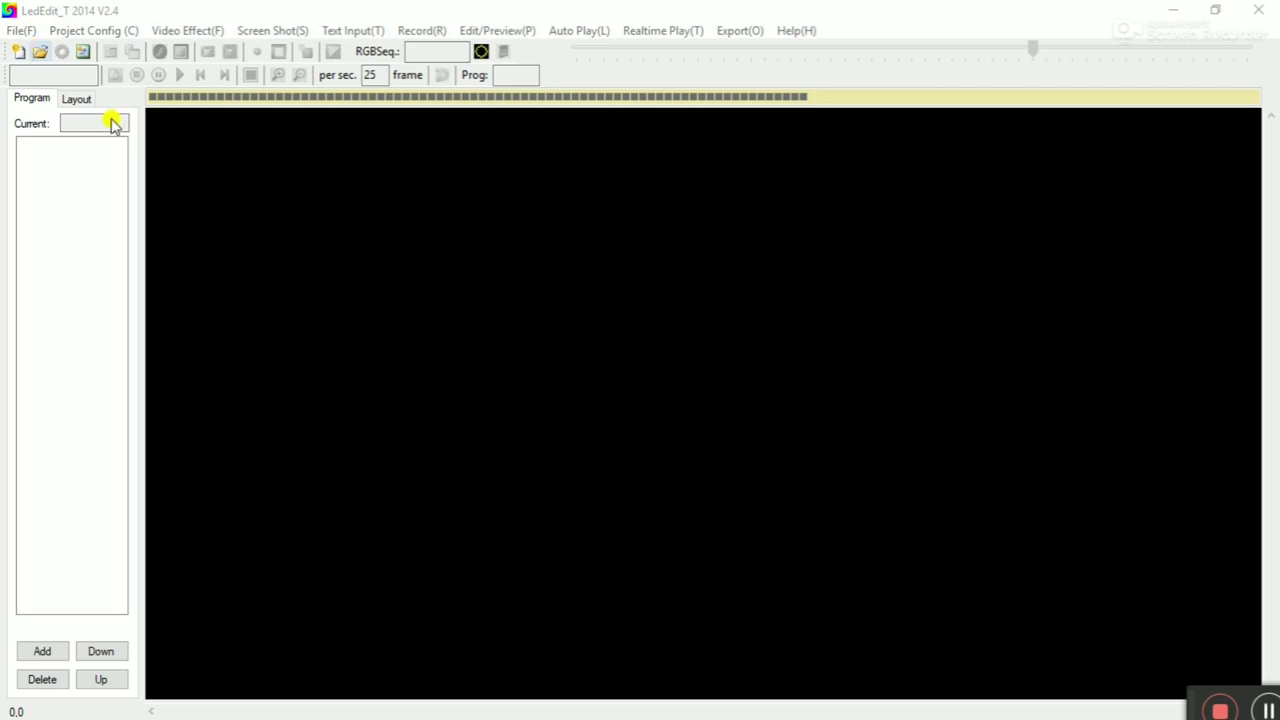
Create a new project for the T-1000S-WS2811 controller with frame rate 20 and RGB channel sequence, saved as Led1.pxb.
left_click(23, 31)
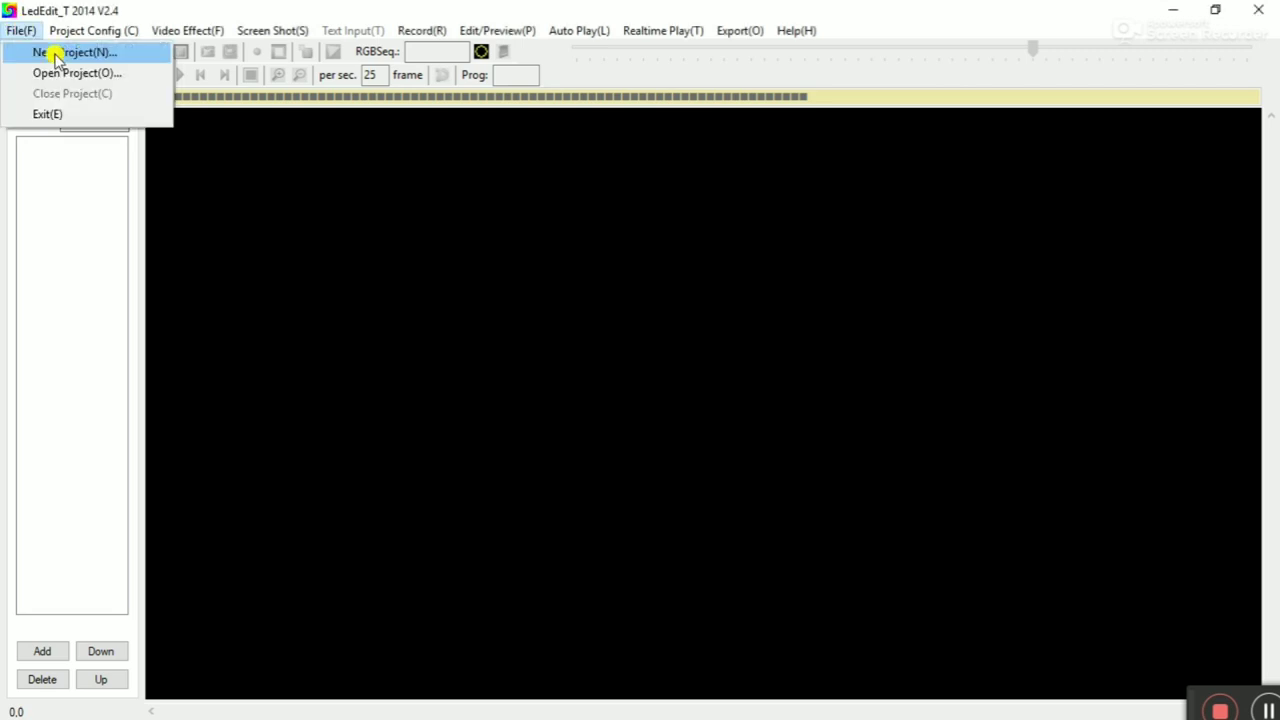
left_click(54, 52)
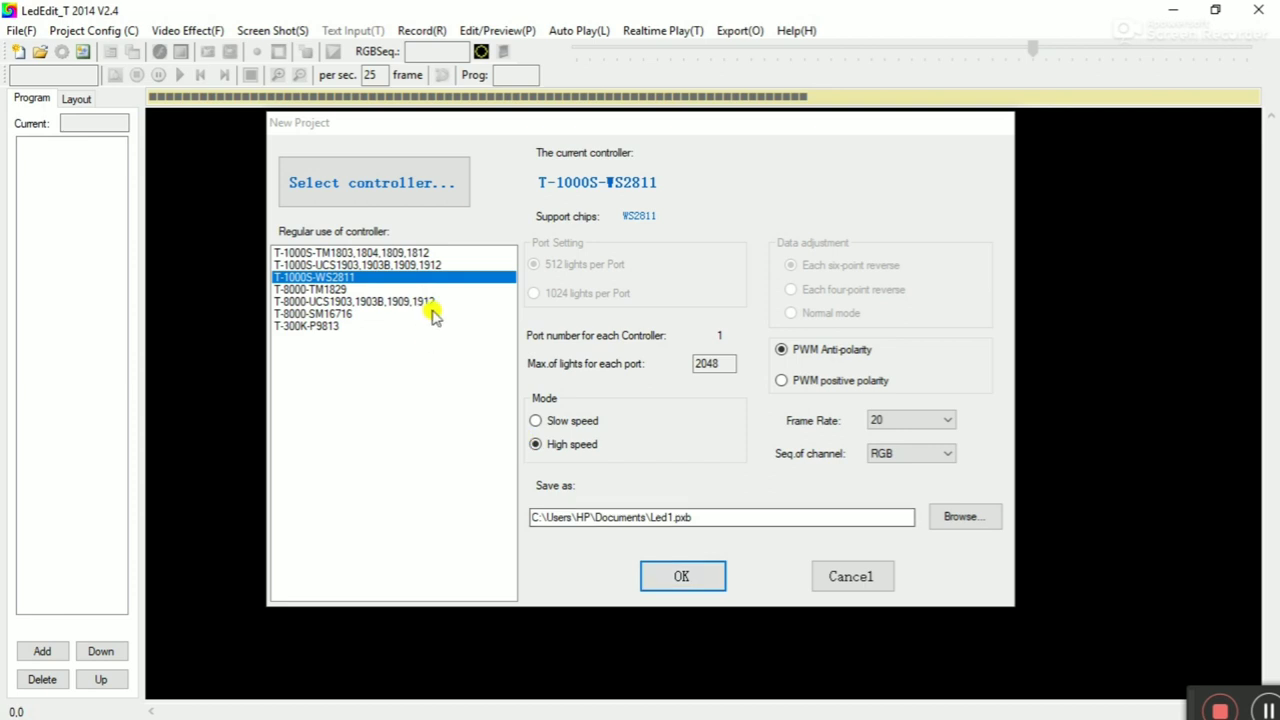
left_click(692, 579)
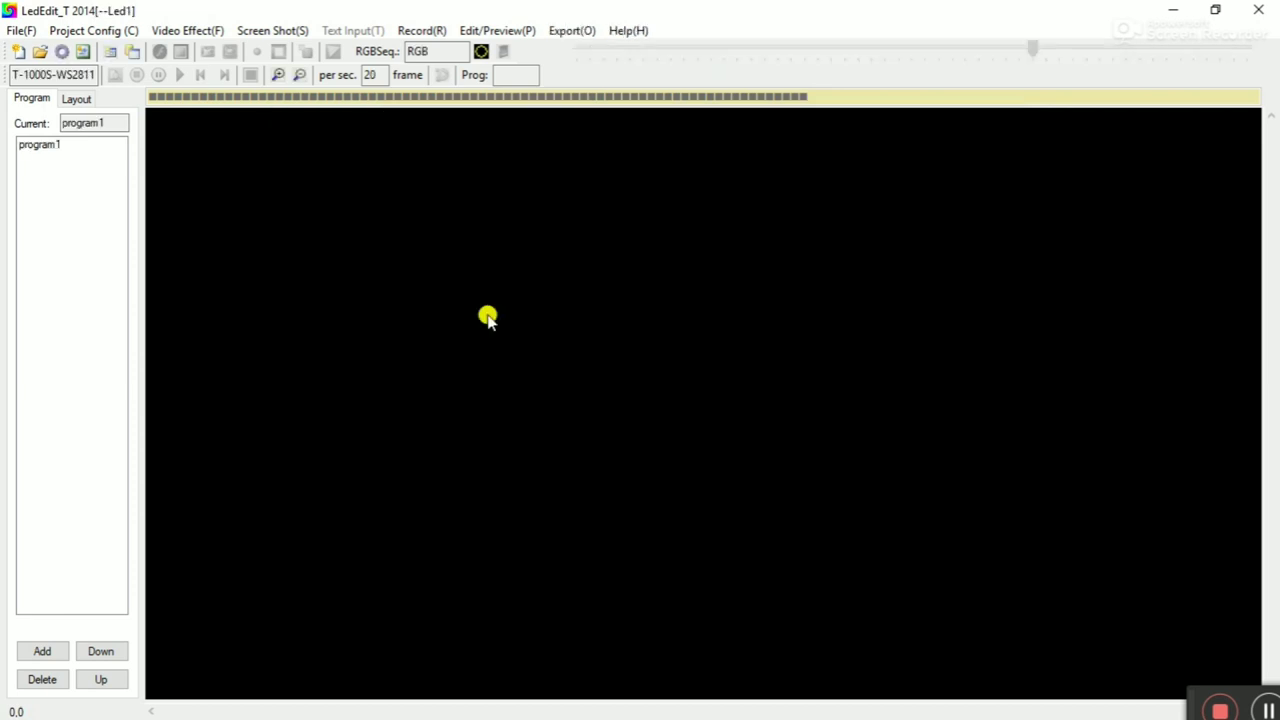
Start an automatic layout configuration and set it to 50 horizontal pixels and 40 vertical pixels.
left_click(62, 53)
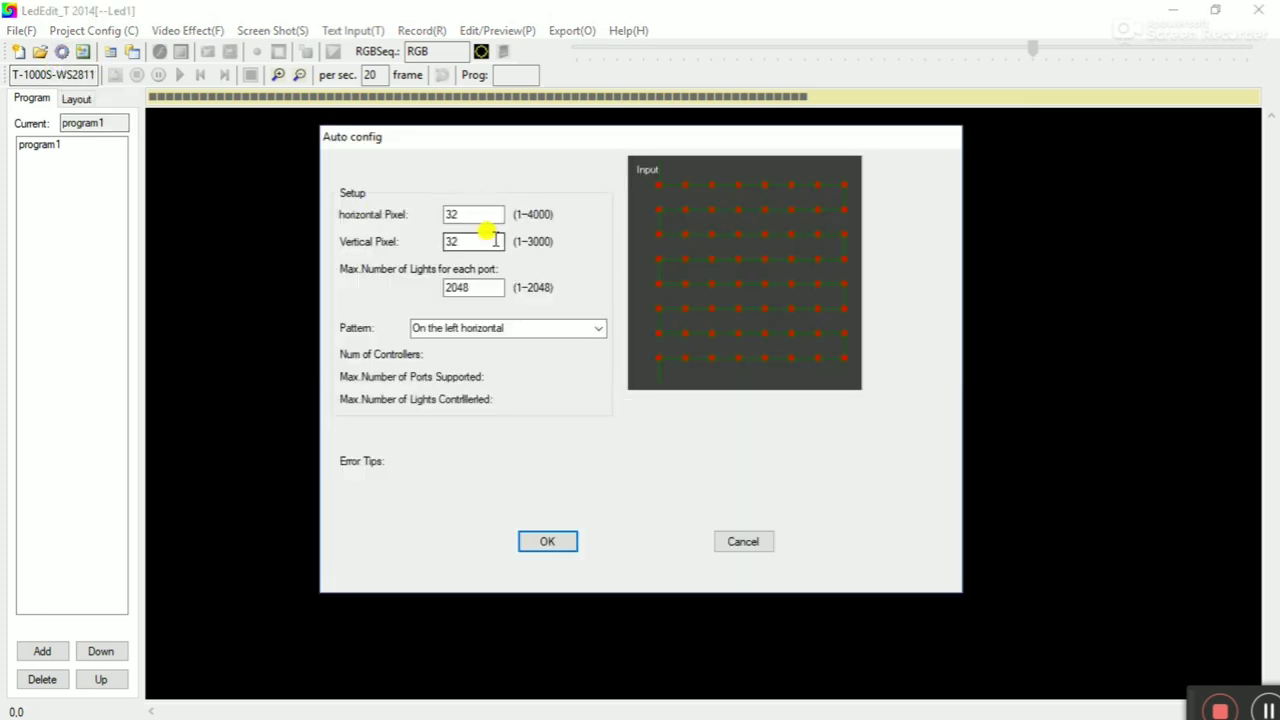
double_click(481, 213)
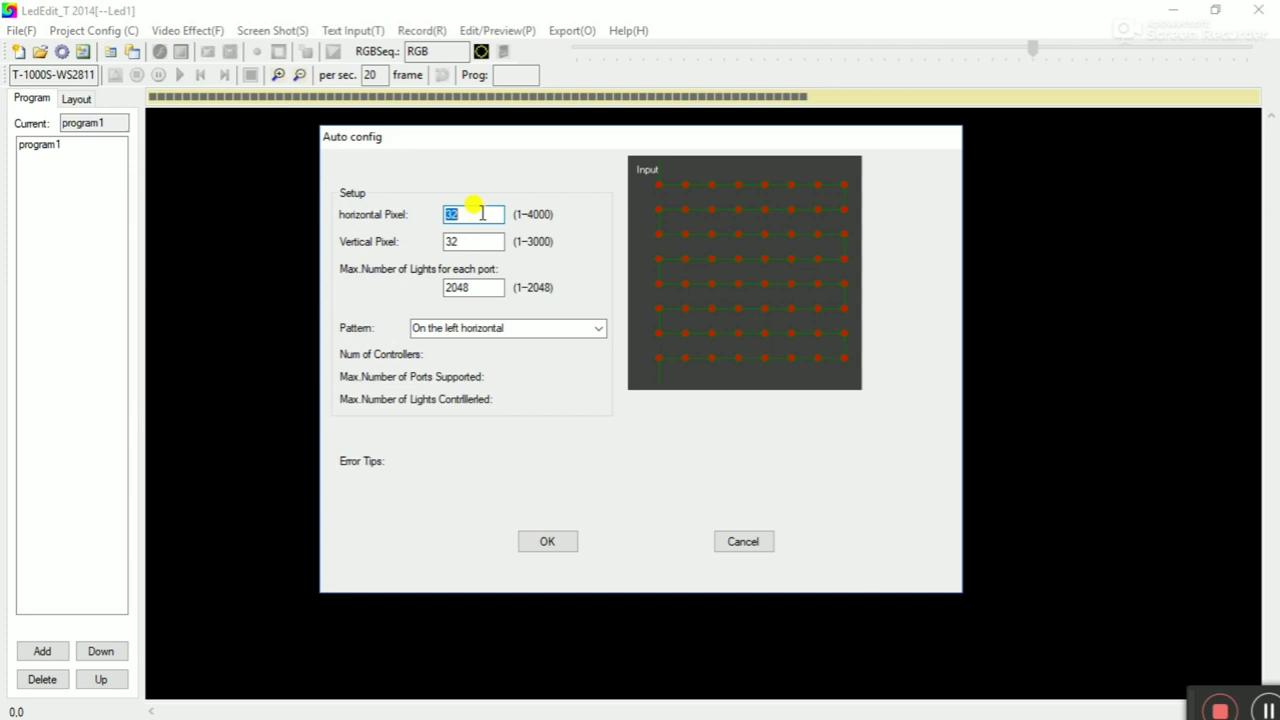
type("50")
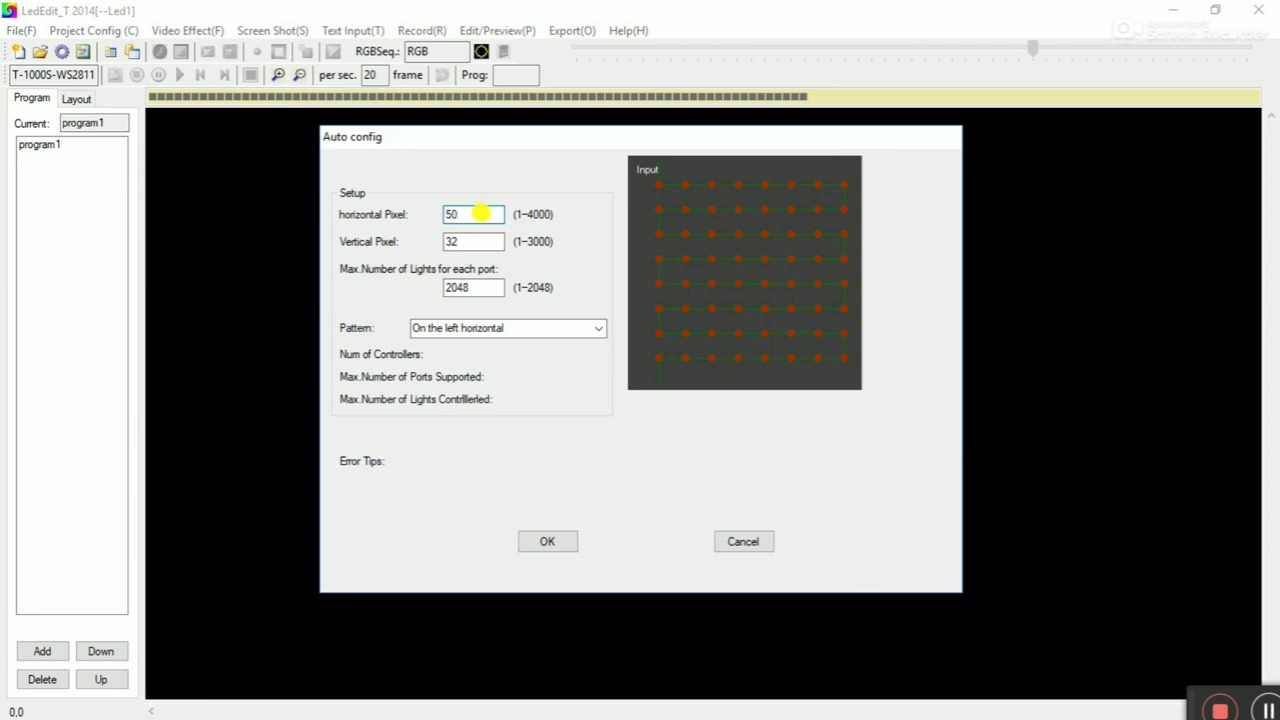
double_click(476, 242)
type("40")
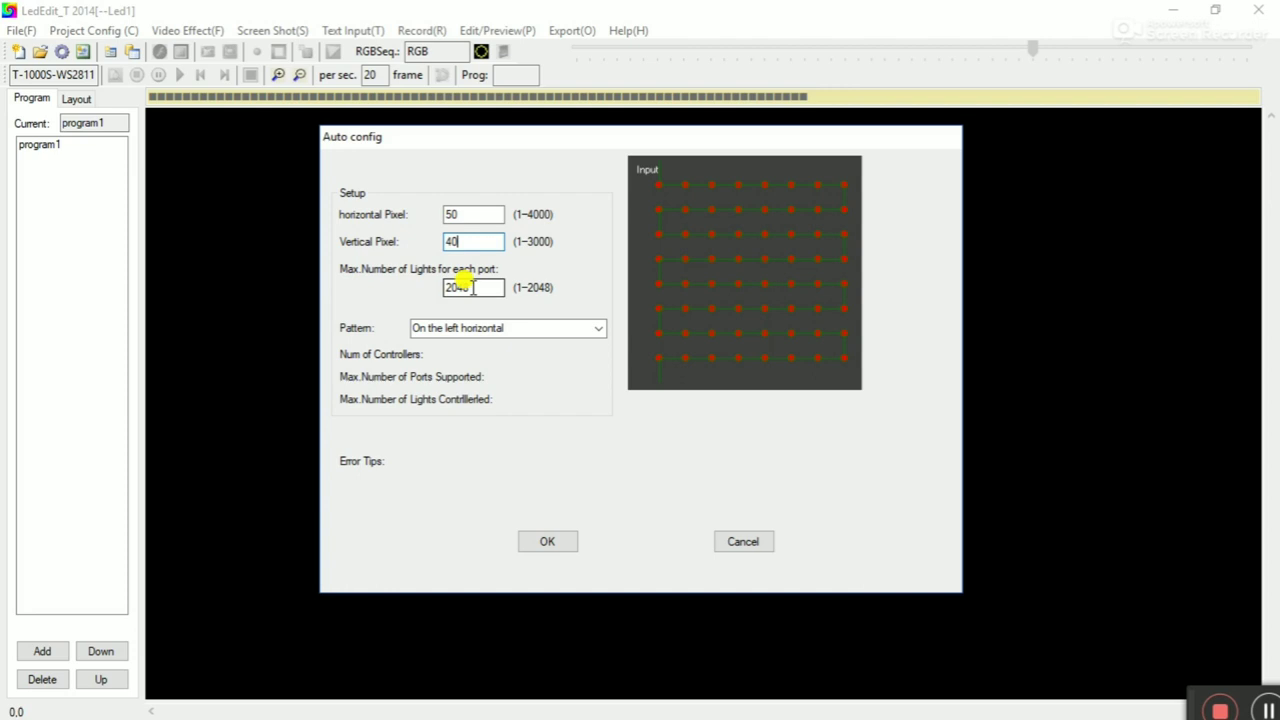
Set the maximum lights per port to 1000 with the "On the left horizontal" pattern and generate the LED layout.
double_click(472, 287)
type("100")
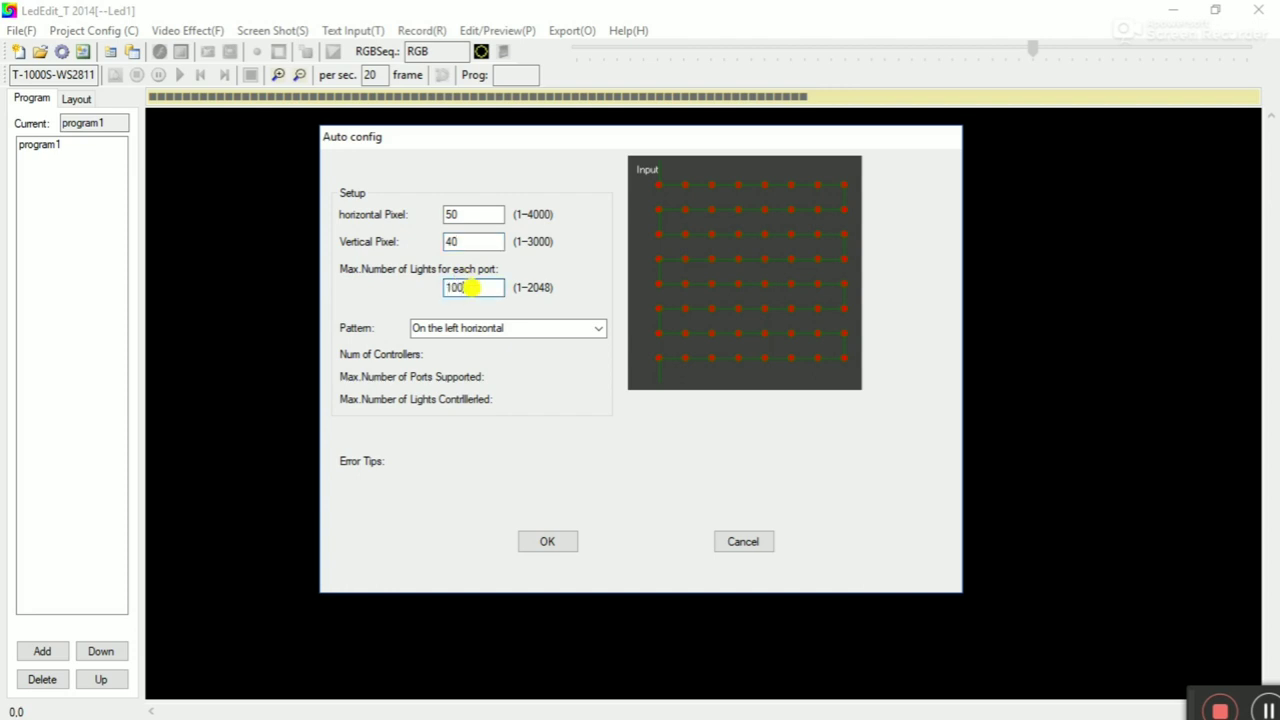
type("0")
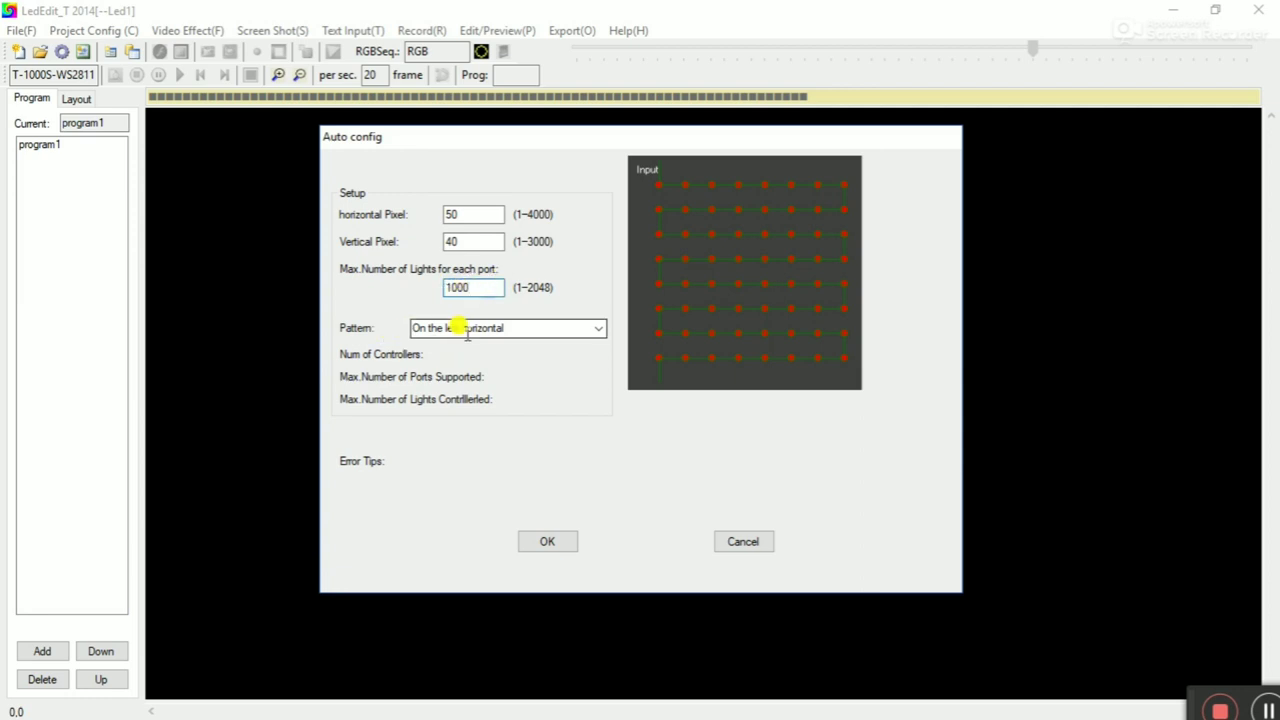
left_click(598, 331)
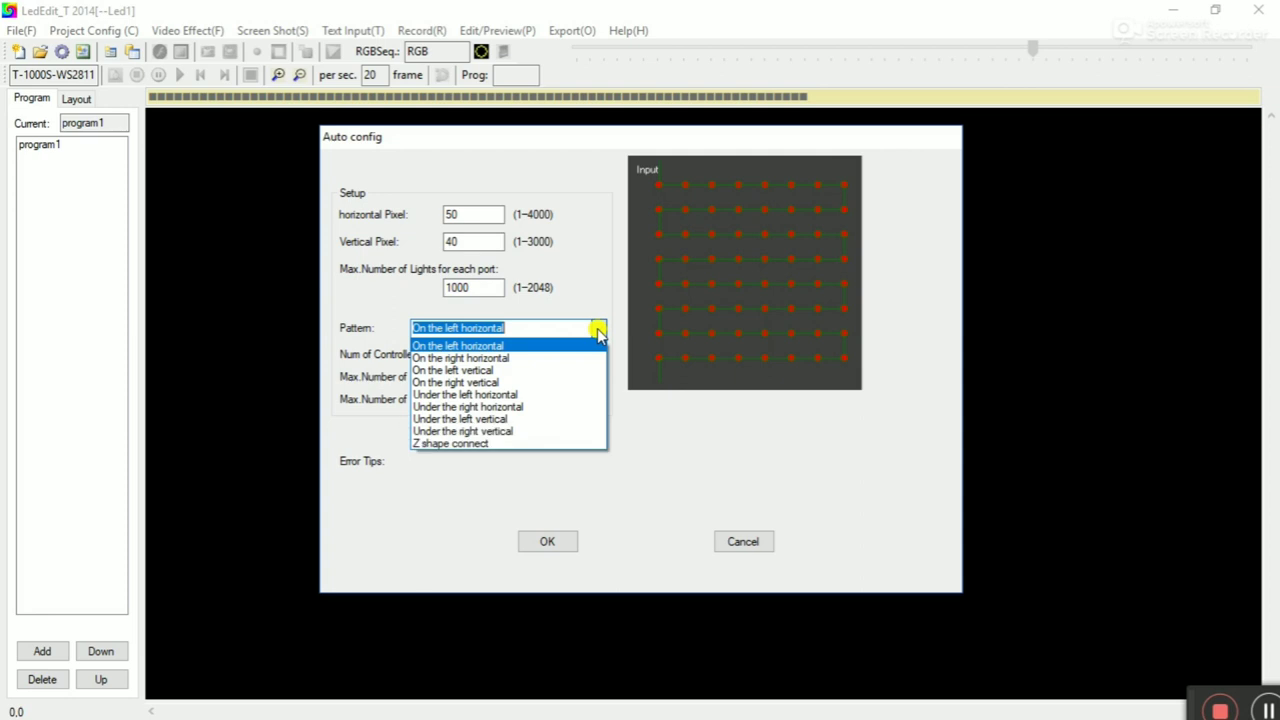
left_click(507, 345)
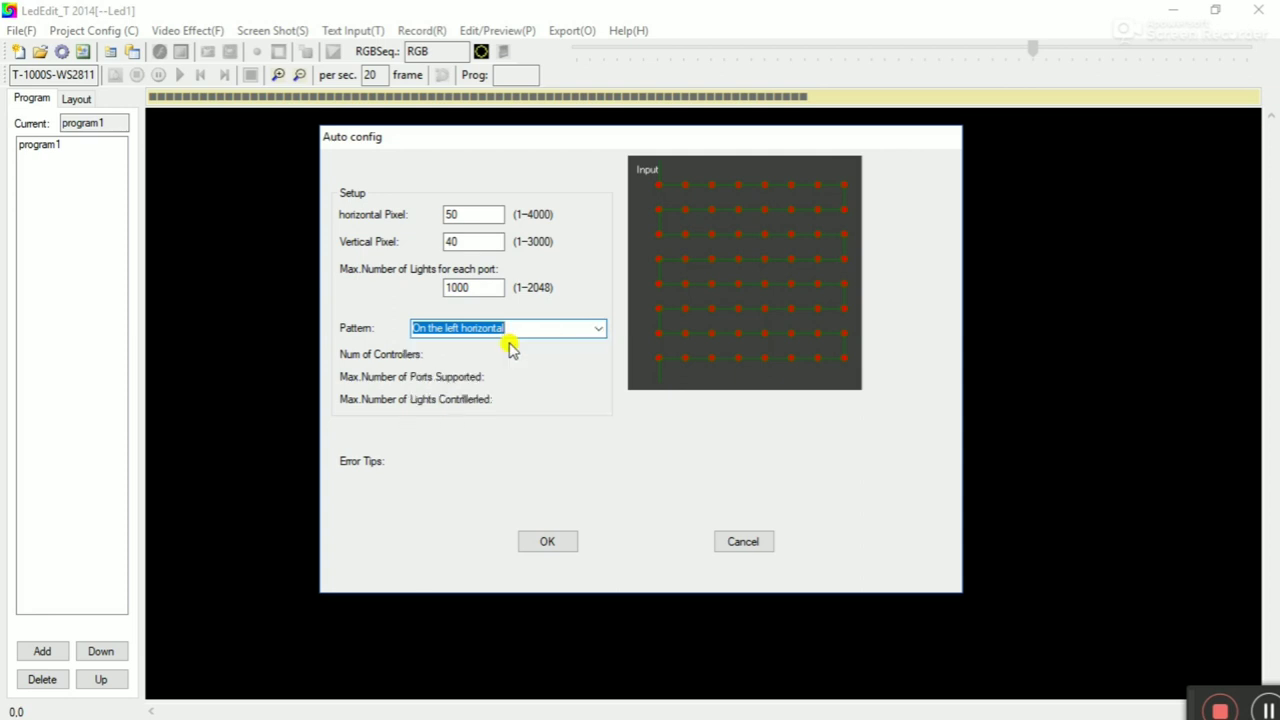
left_click(557, 548)
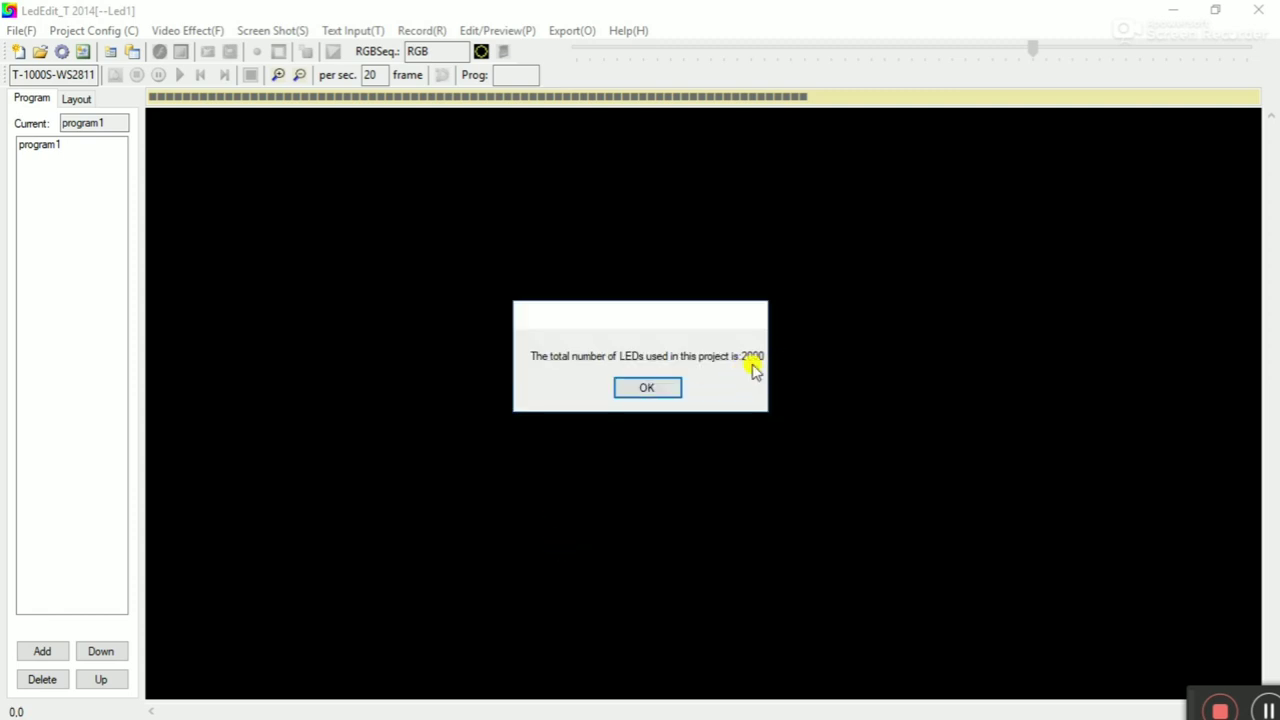
left_click(647, 392)
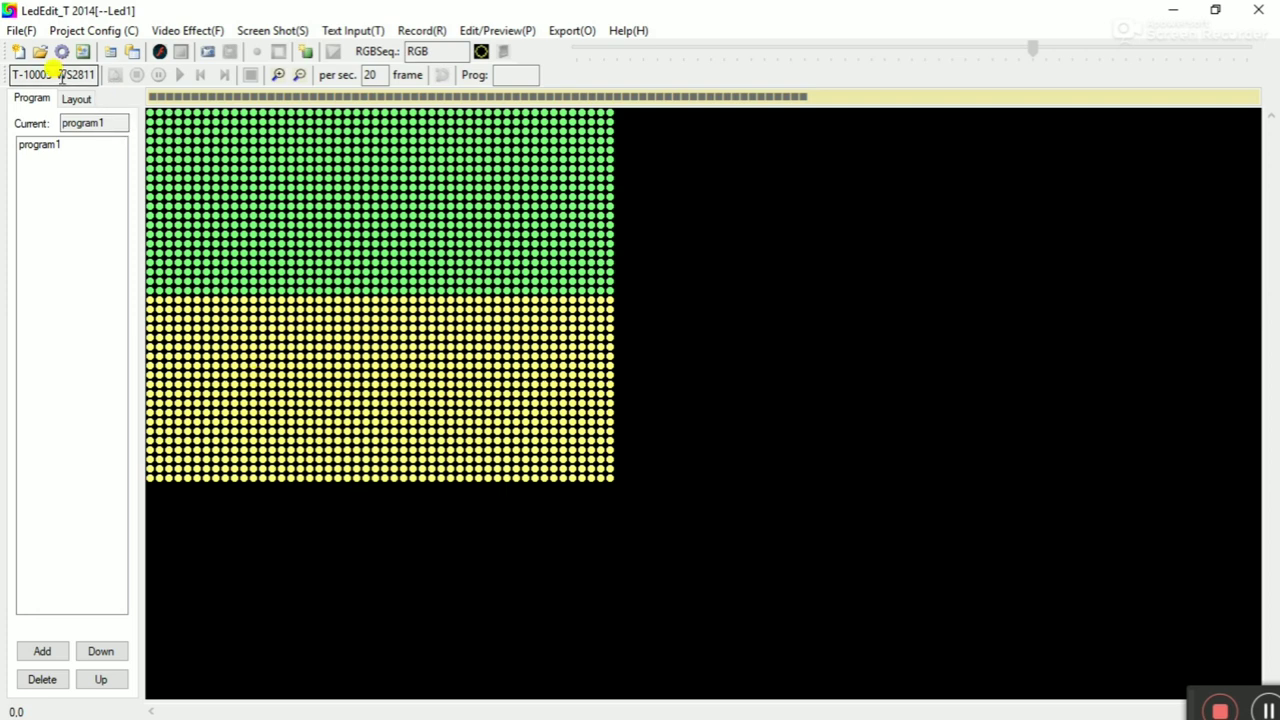
Load the additional video effect "Dual-angle closure" from the Symmetrical effects folder onto the LED layout.
left_click(190, 30)
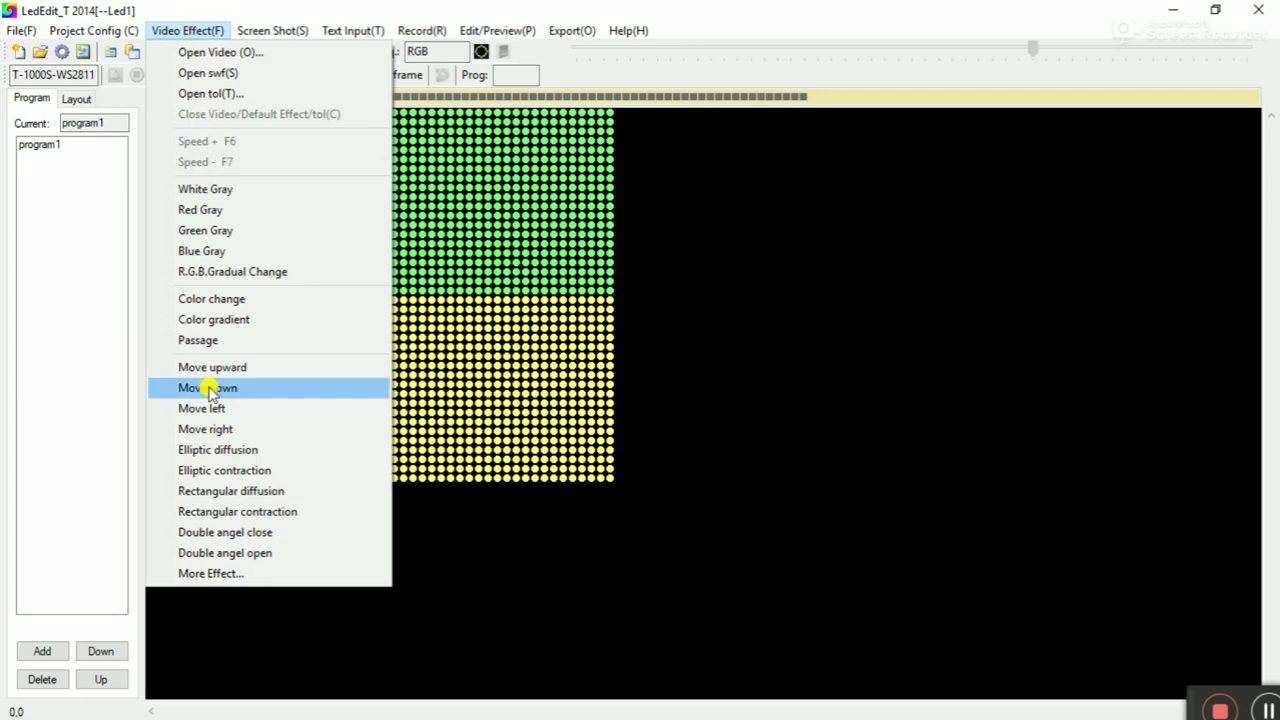
left_click(206, 573)
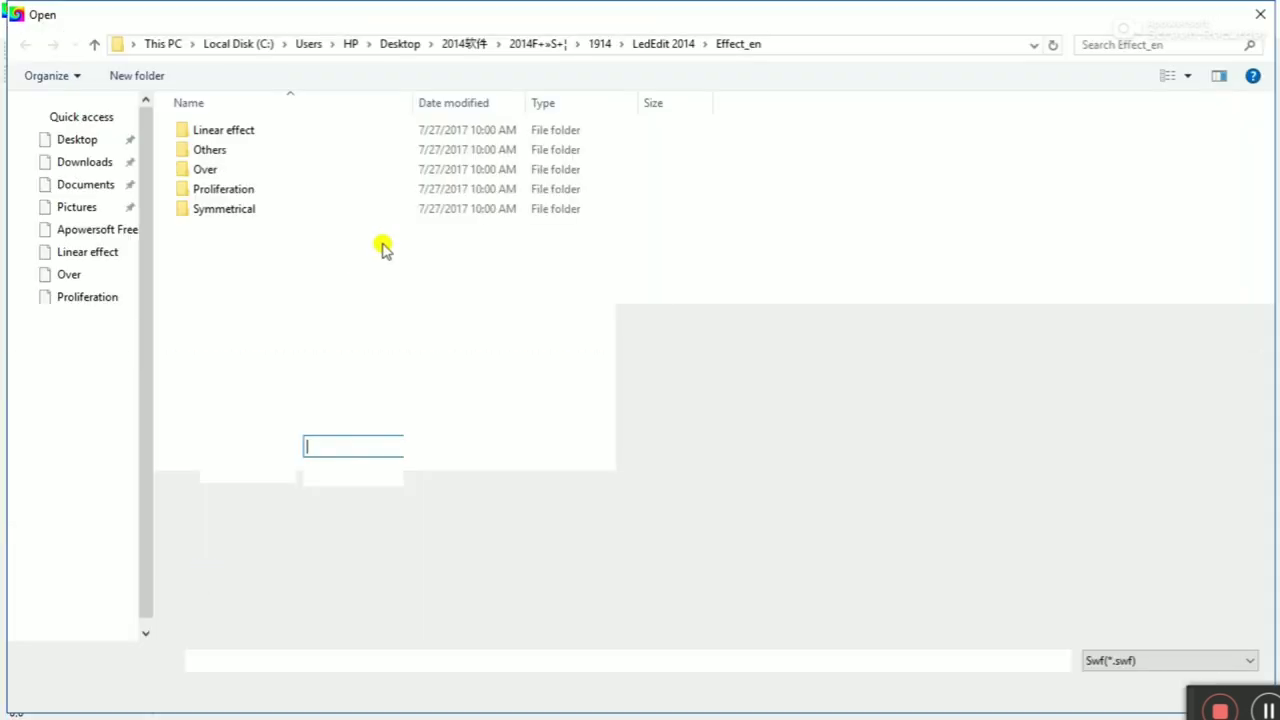
double_click(290, 208)
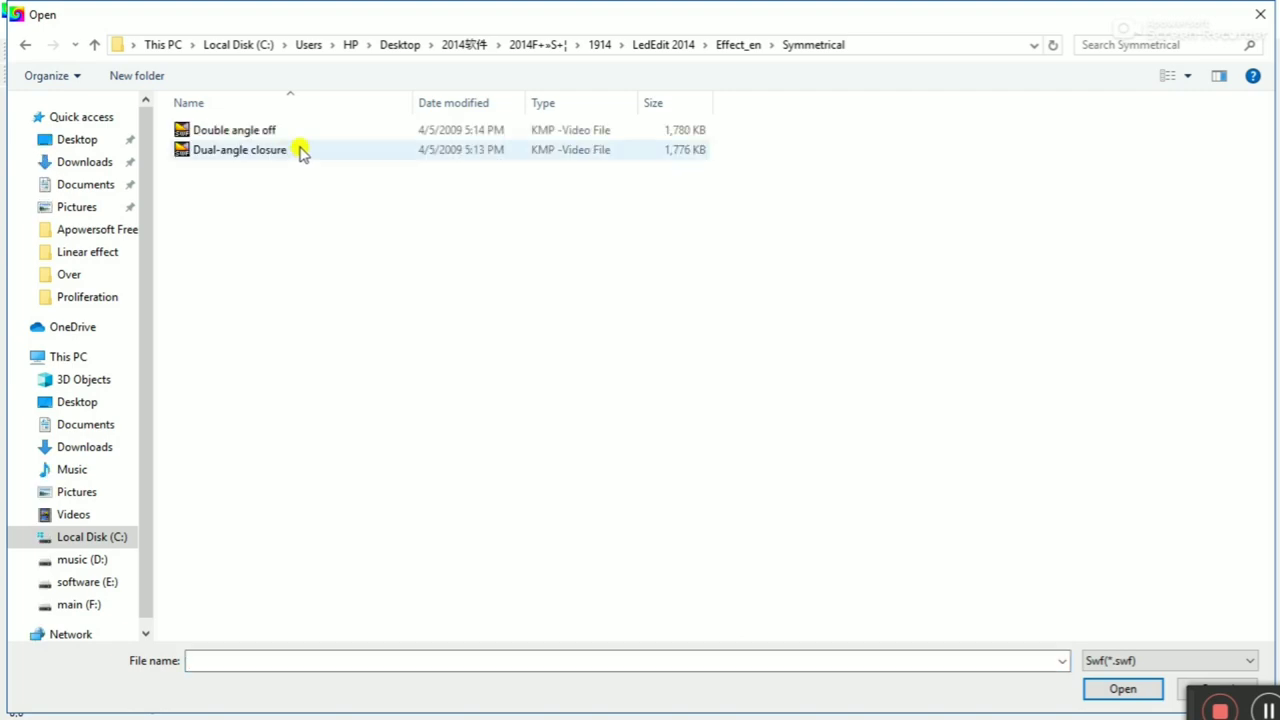
double_click(302, 150)
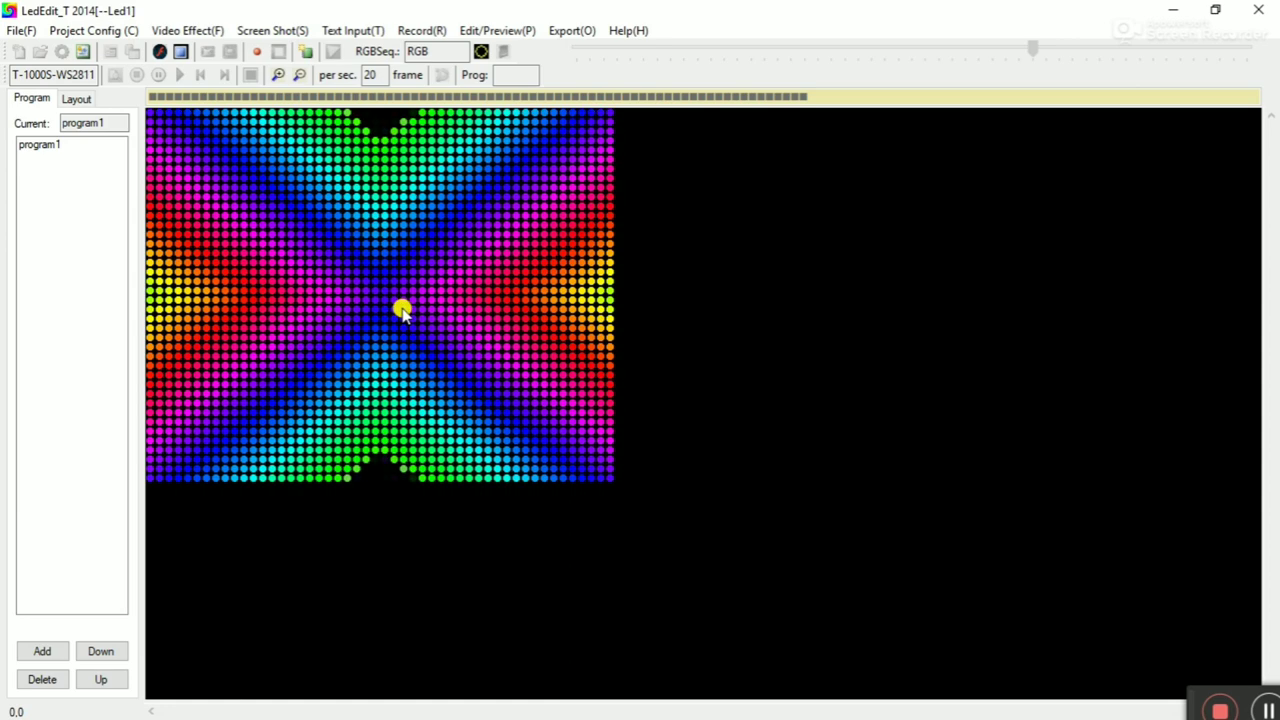
Record about 74 frames of the playing effect into program1, stop recording and close the video effect.
left_click(260, 57)
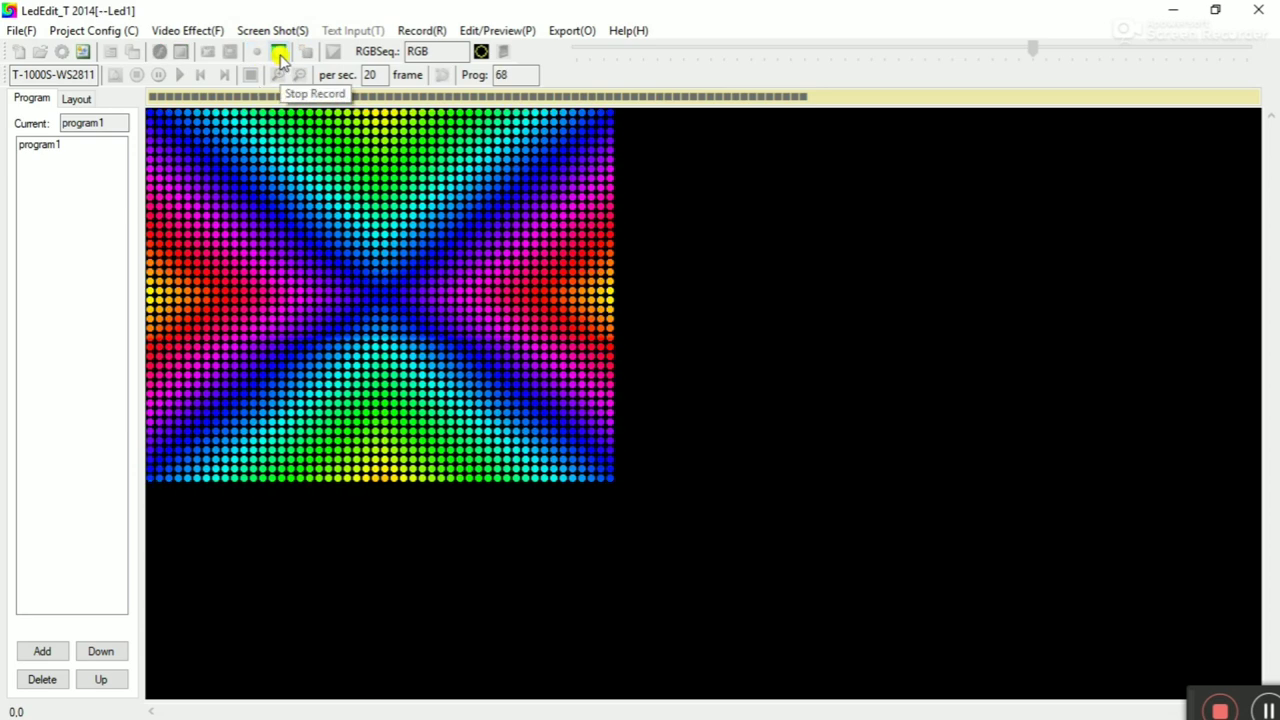
left_click(281, 57)
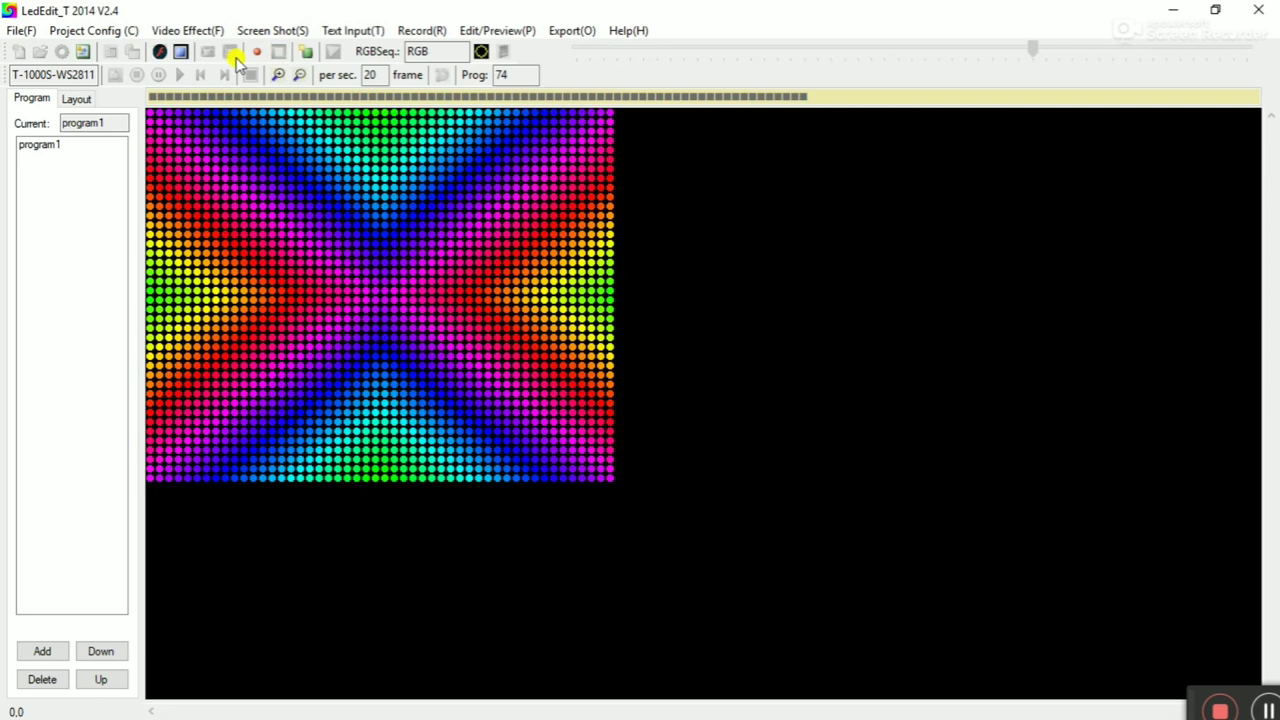
left_click(183, 55)
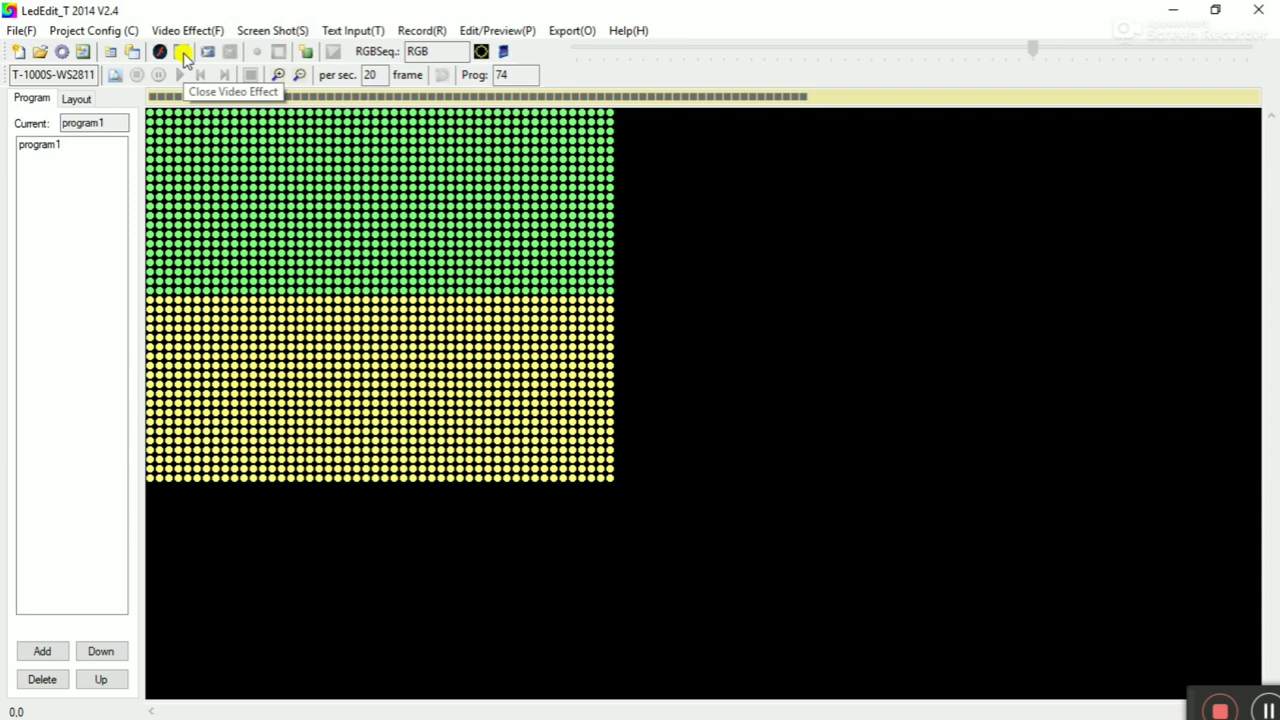
Export the recorded effect as a .led file to the Desktop with gamma 1.8, RGB sequence and program code 00.
left_click(575, 33)
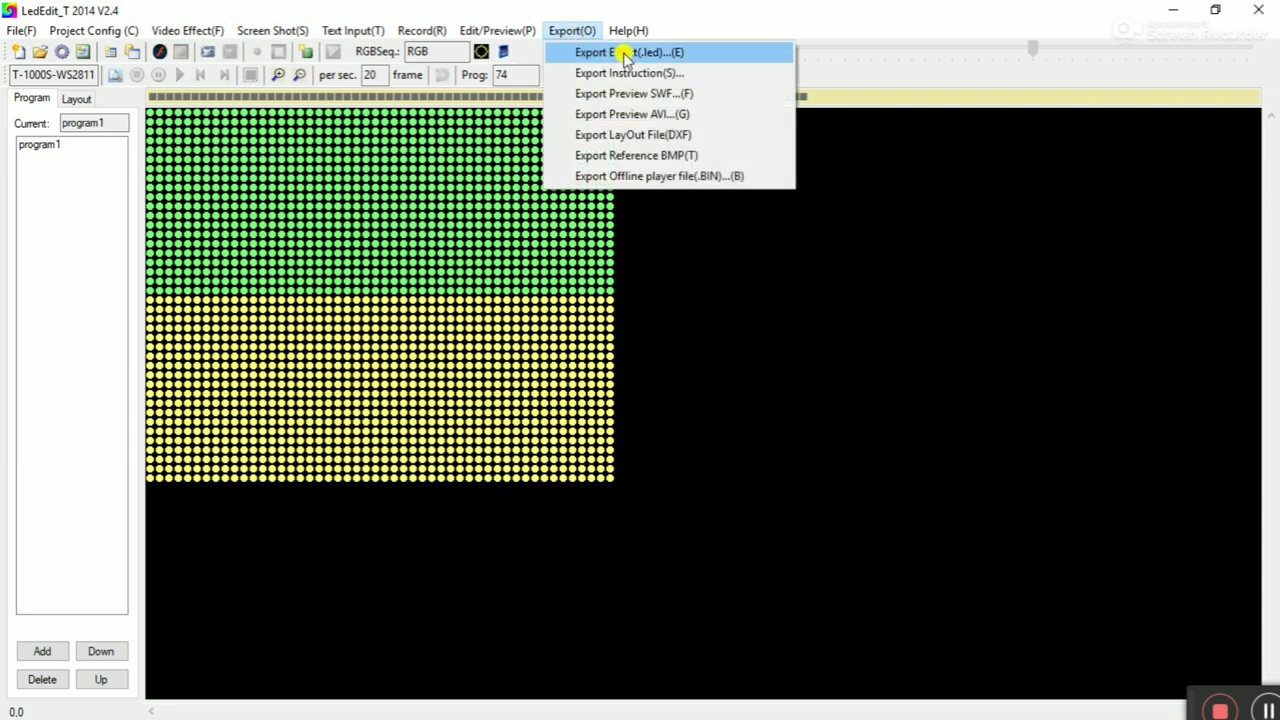
left_click(620, 55)
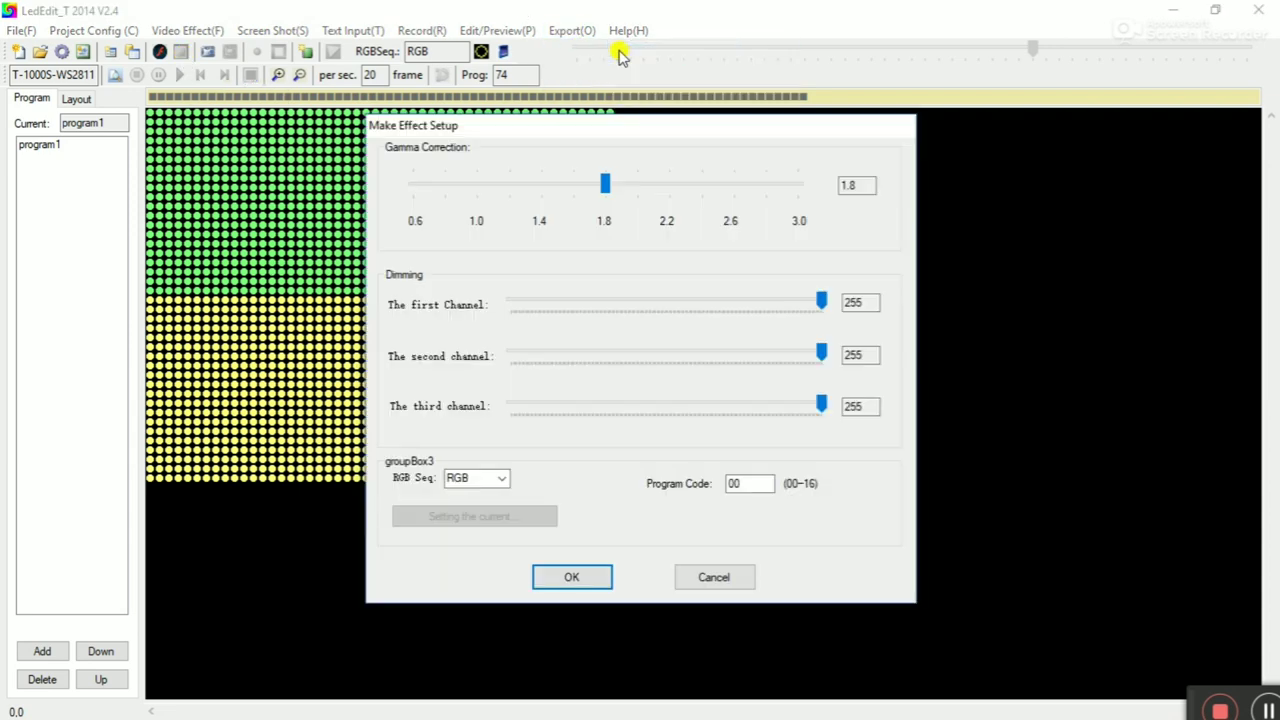
left_click(575, 579)
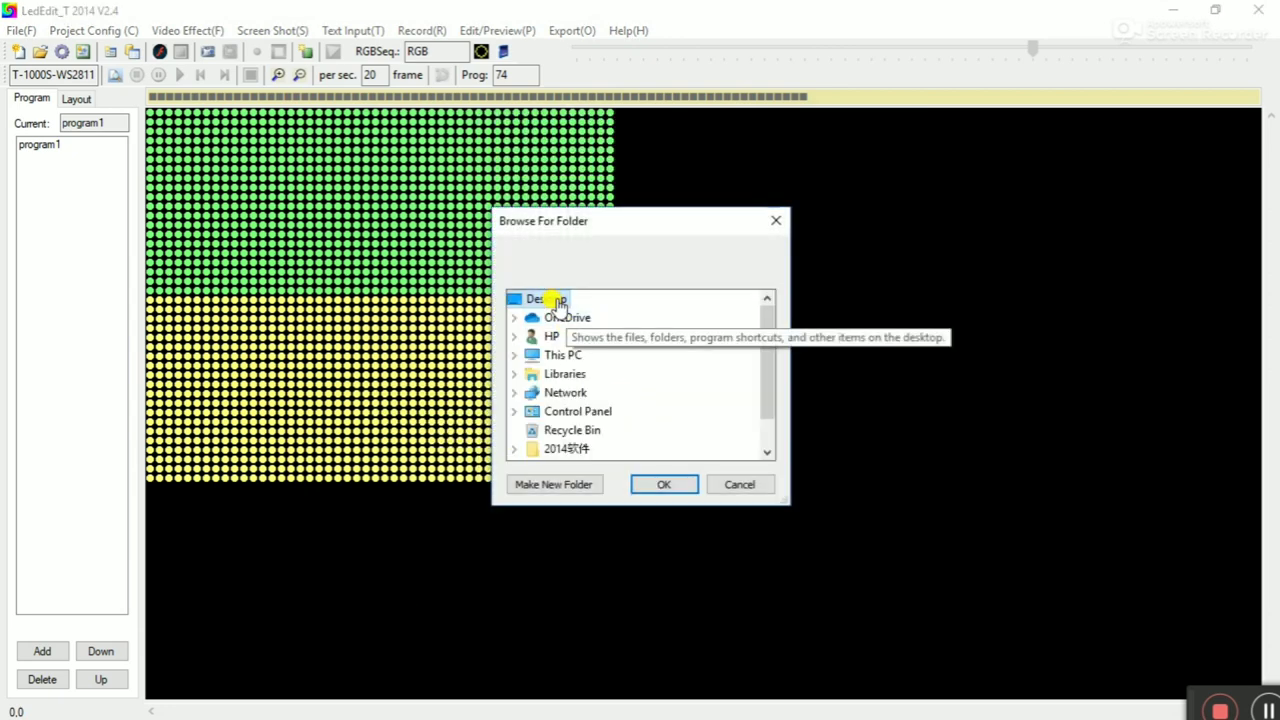
left_click(668, 484)
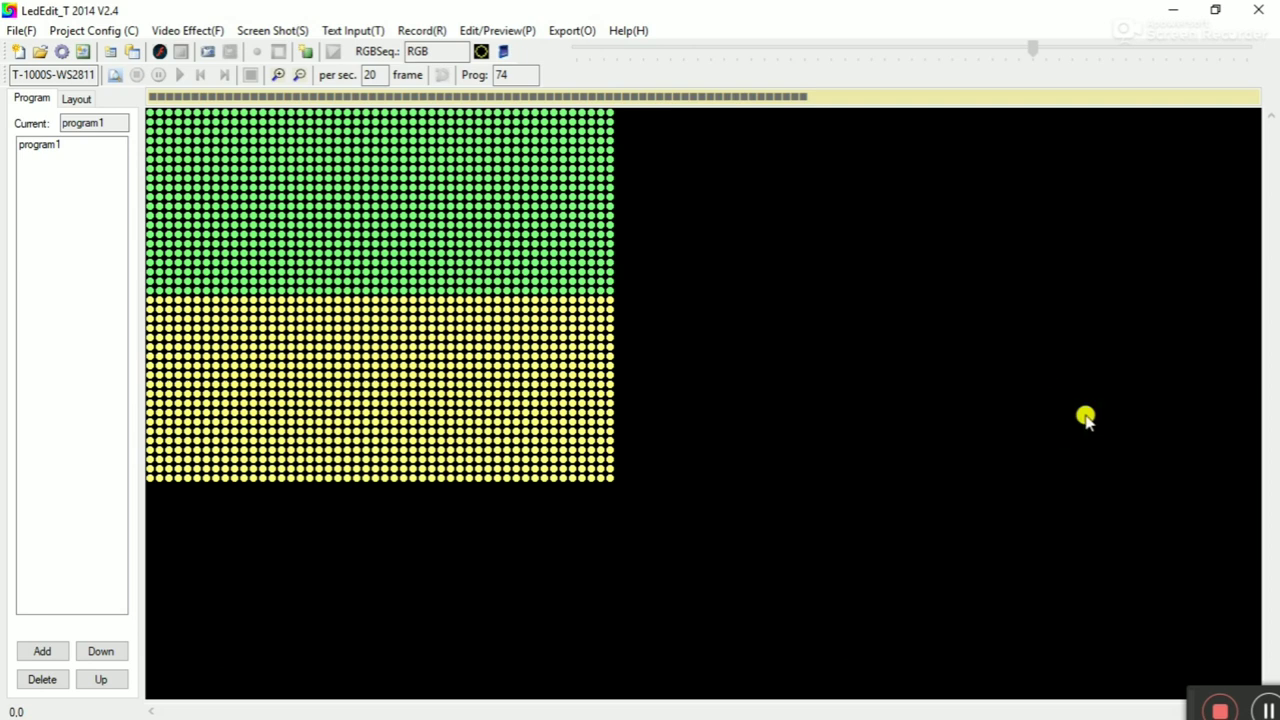
Minimize the open windows, move the exported Led folder to the middle of the desktop and open it.
left_click(1175, 8)
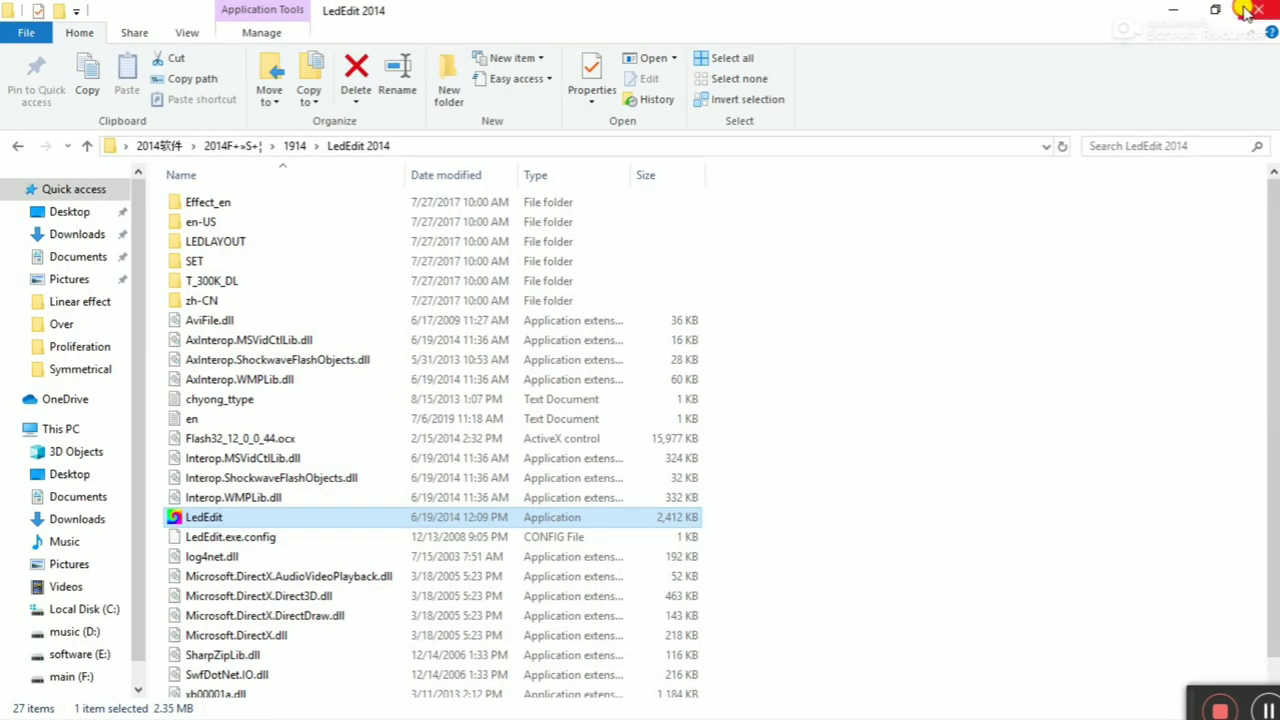
left_click(1175, 8)
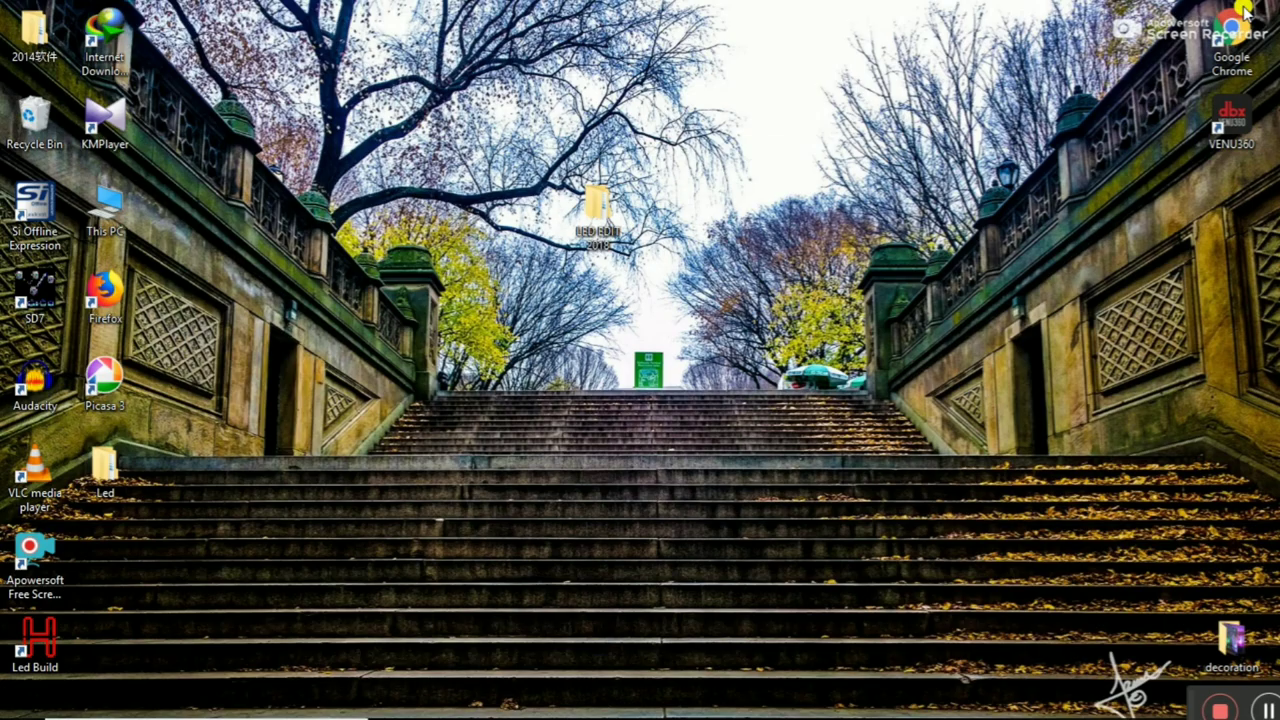
left_click_drag(108, 466, 620, 463)
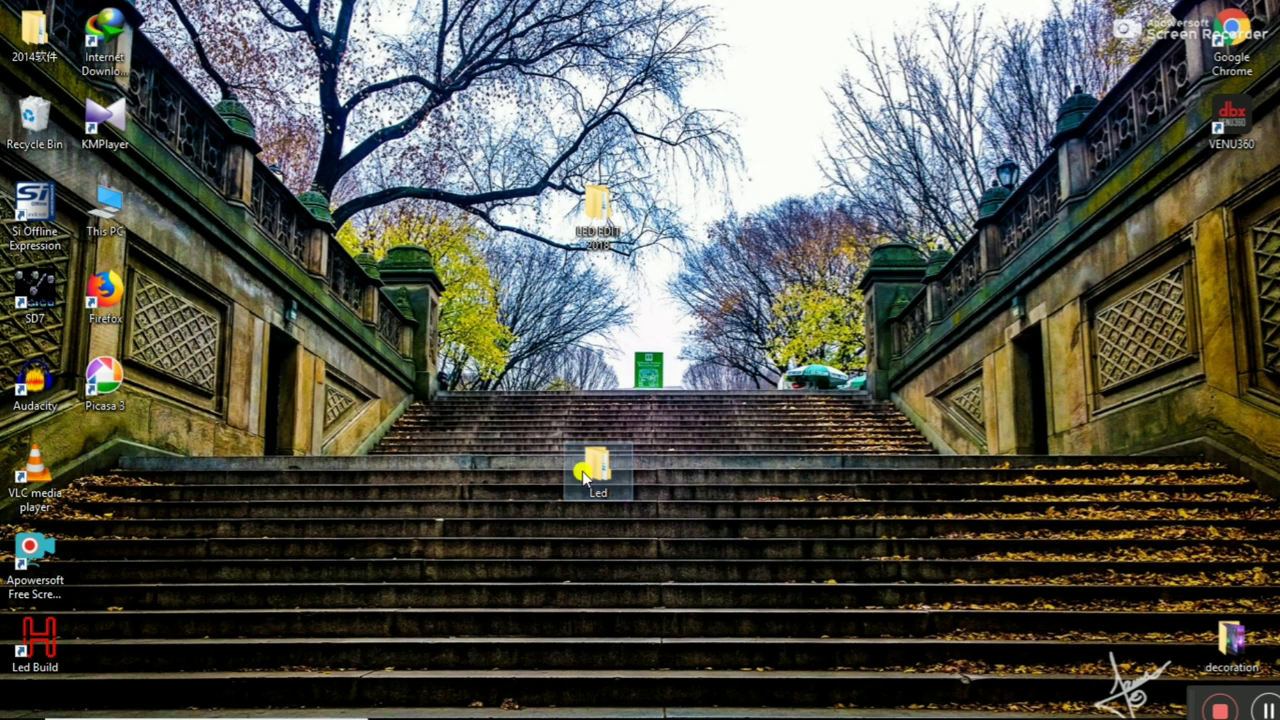
double_click(587, 474)
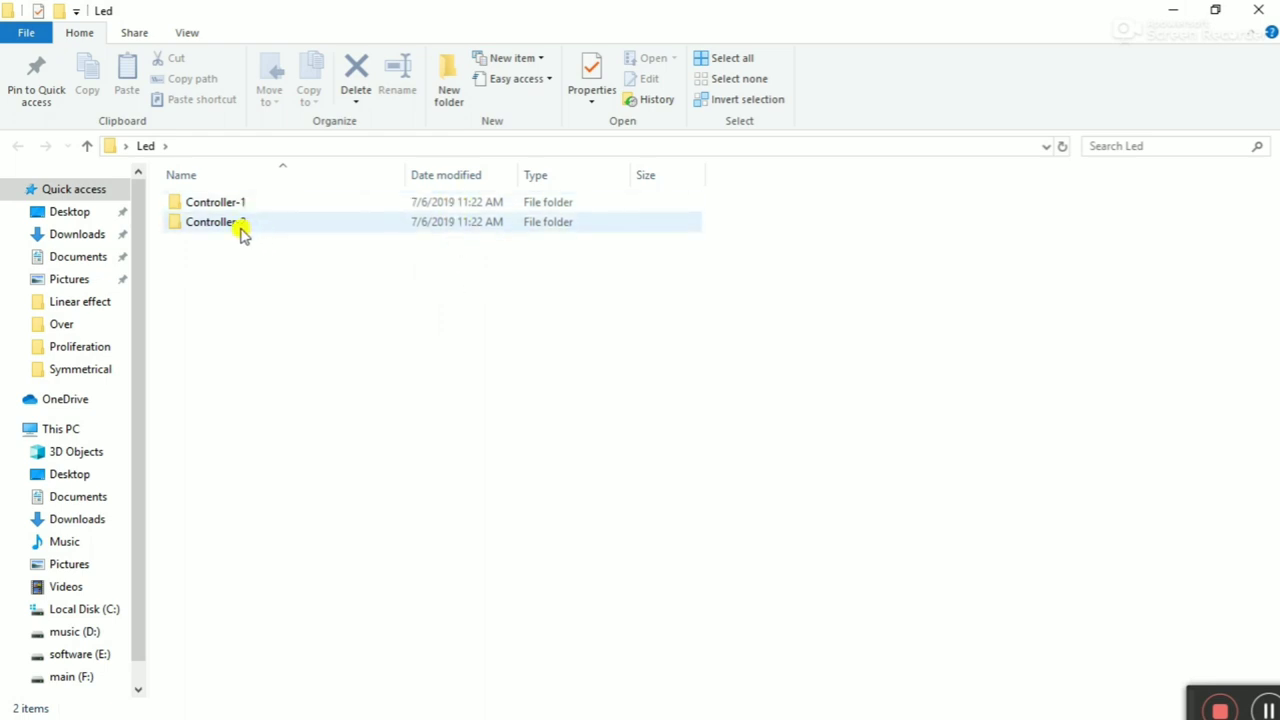
Examine the contents of the Controller-1 and Controller-2 folders, returning to the Led folder after each.
mouse_move(252, 211)
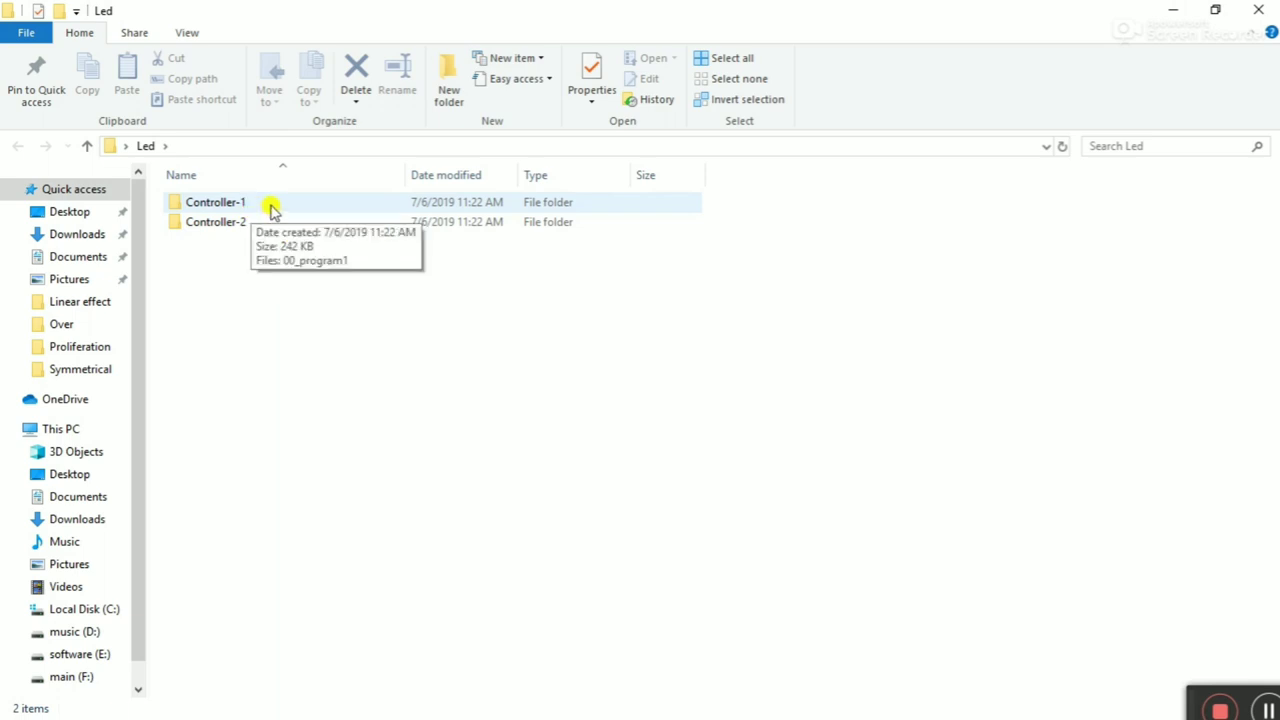
double_click(272, 208)
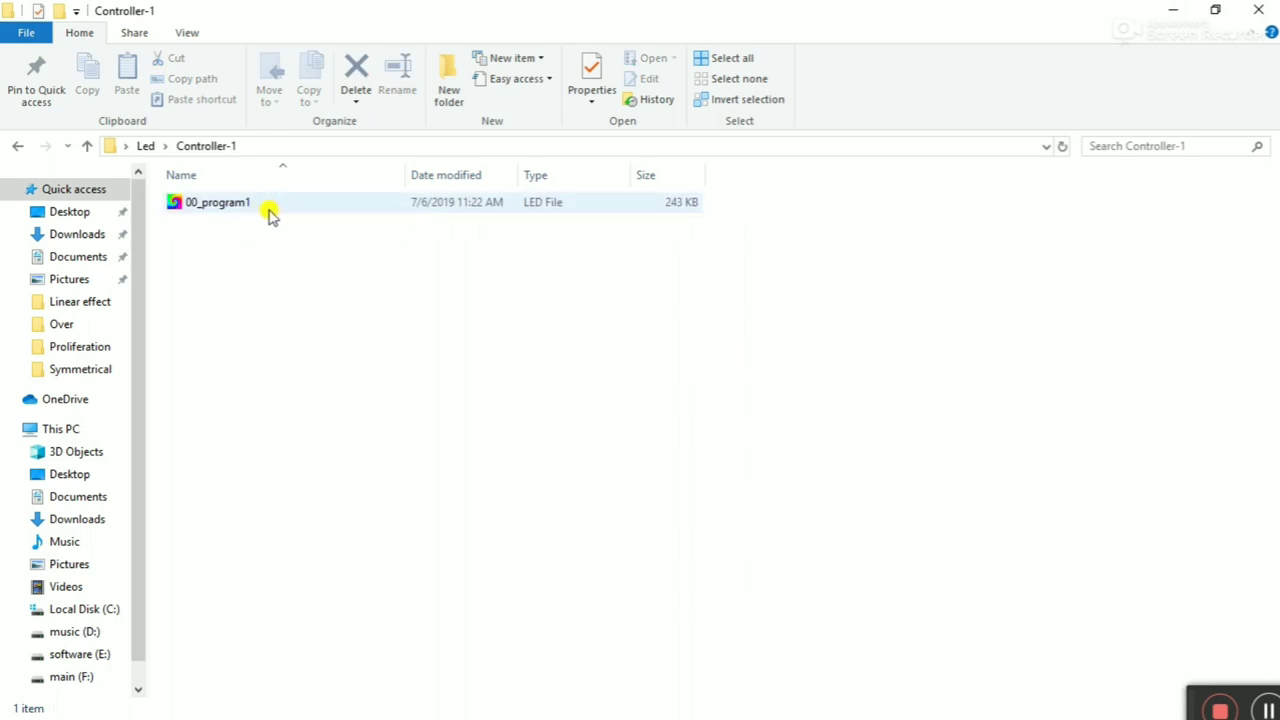
left_click(17, 150)
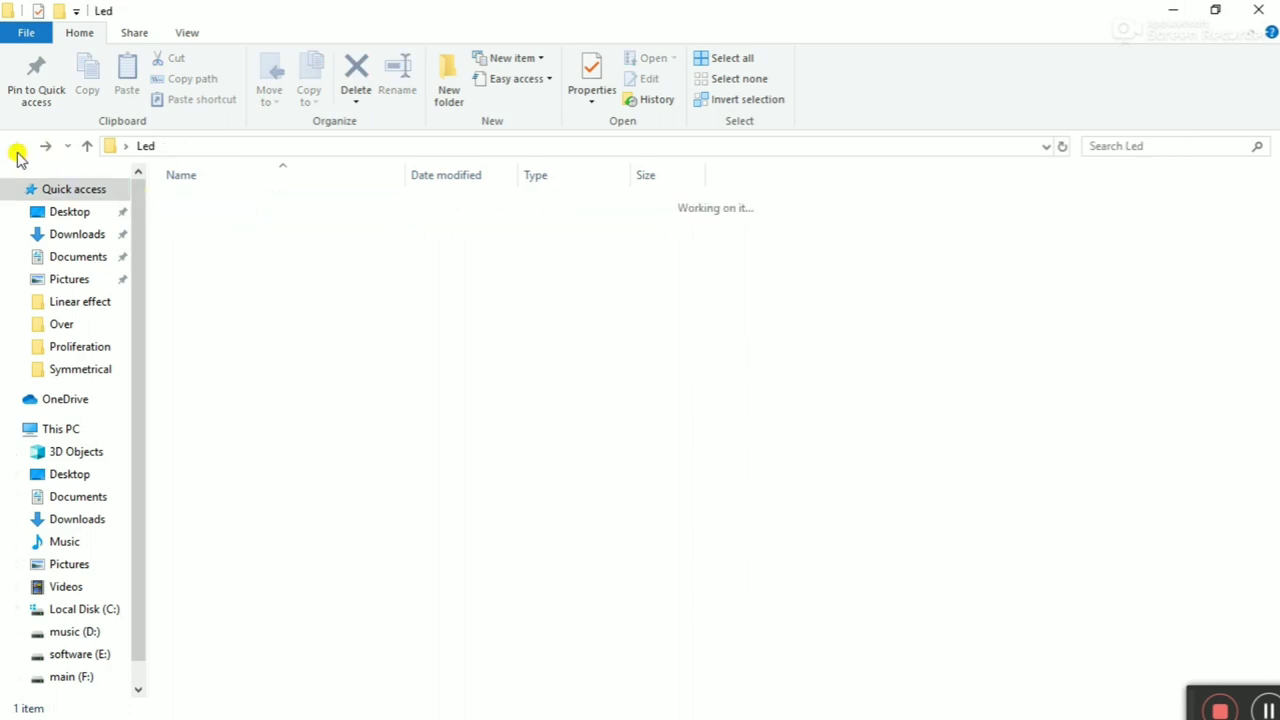
left_click(240, 221)
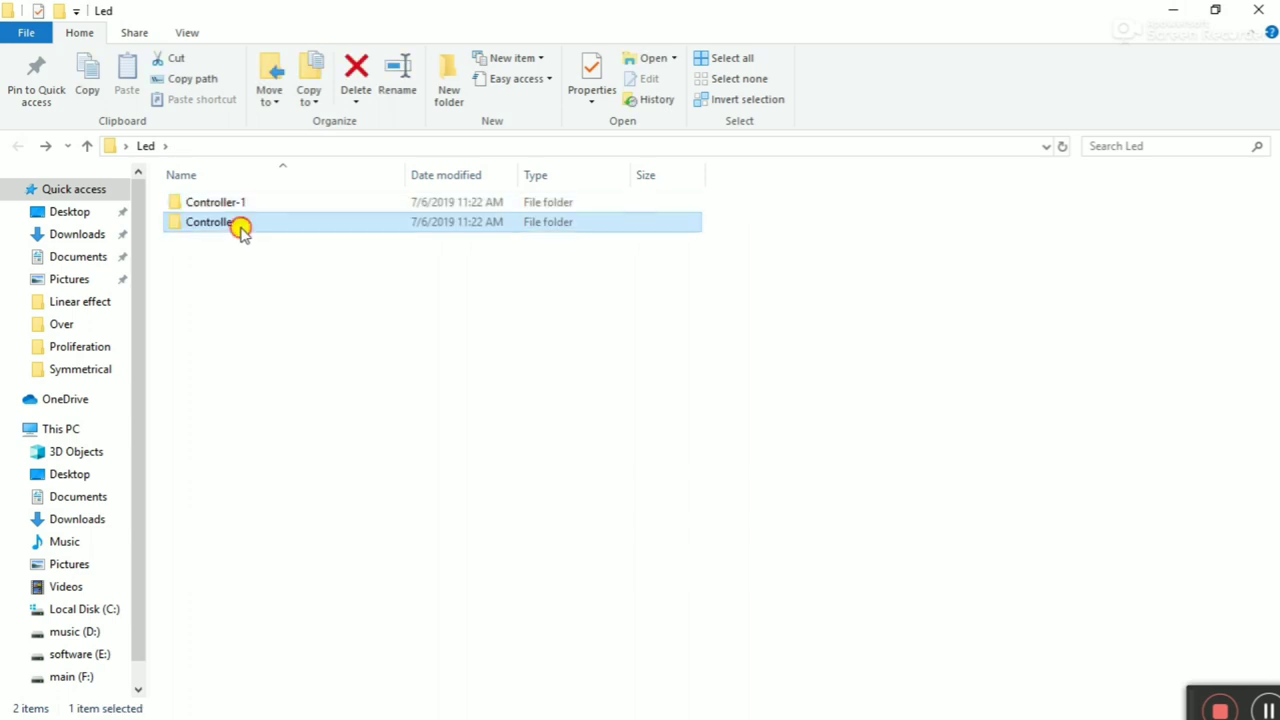
double_click(240, 224)
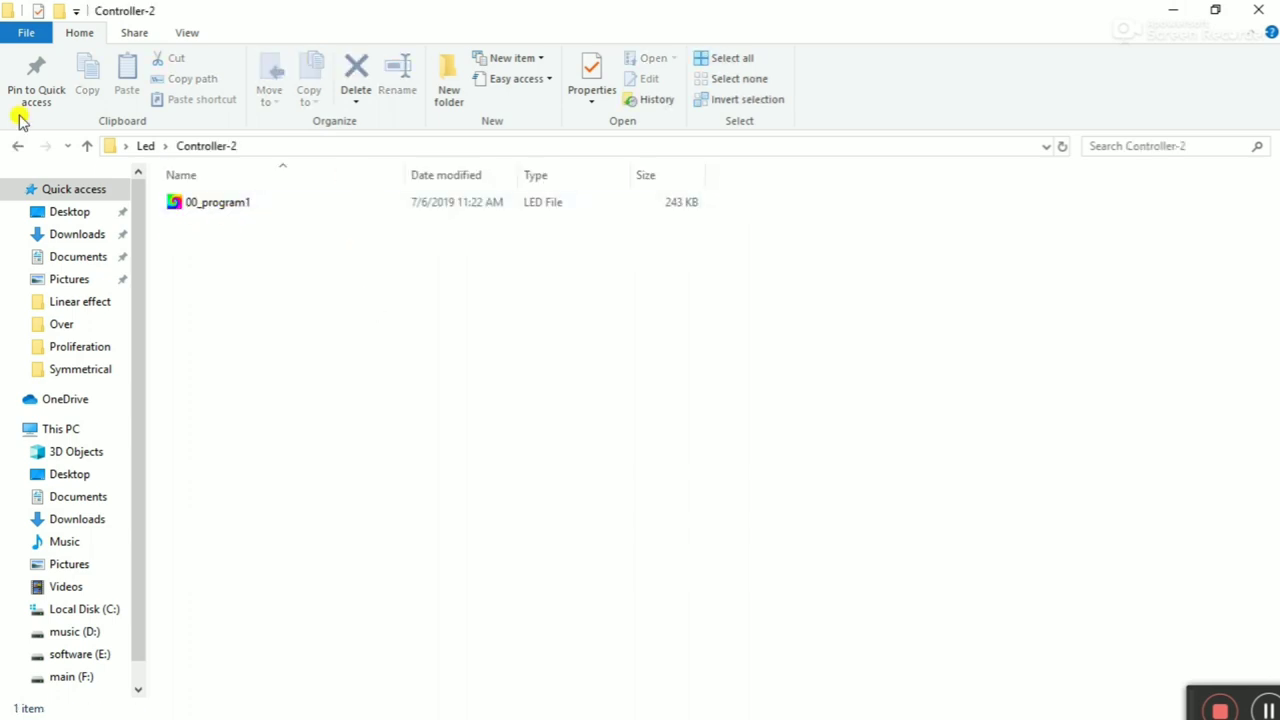
left_click(20, 148)
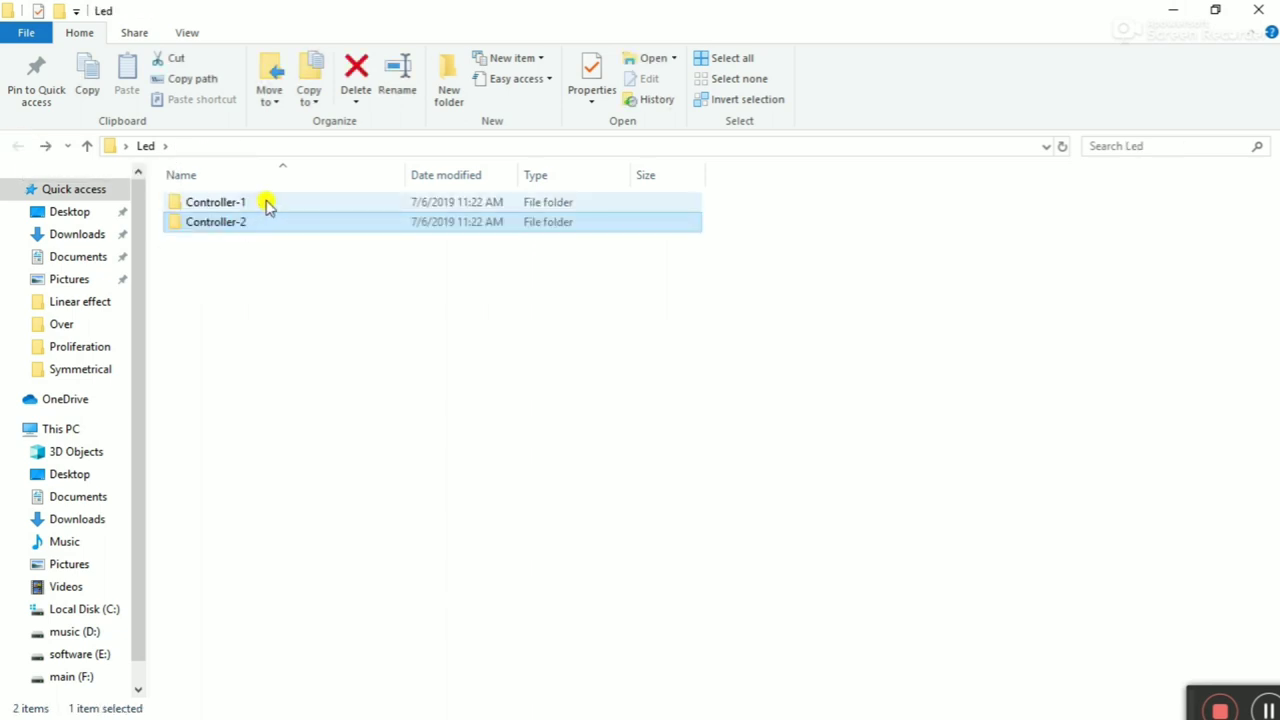
Compare the two controller folders in the Led folder and reopen Controller-1 to view its program file.
left_click(266, 205)
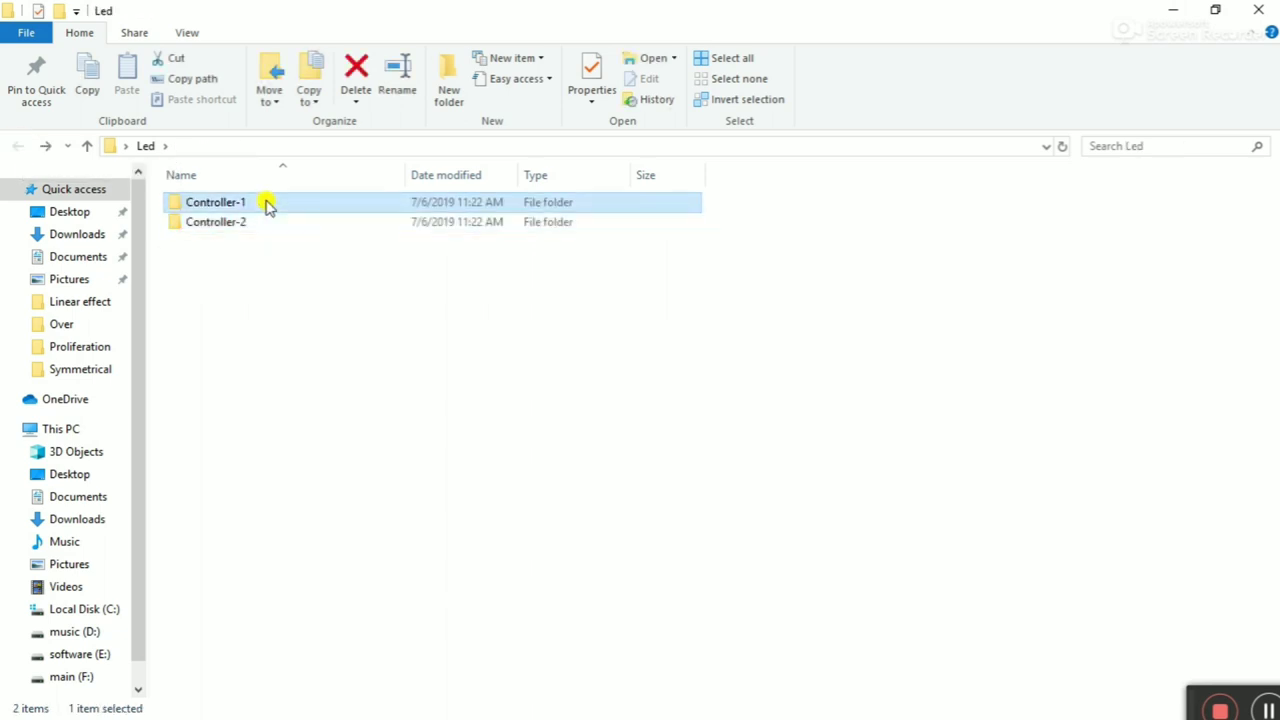
left_click(267, 228)
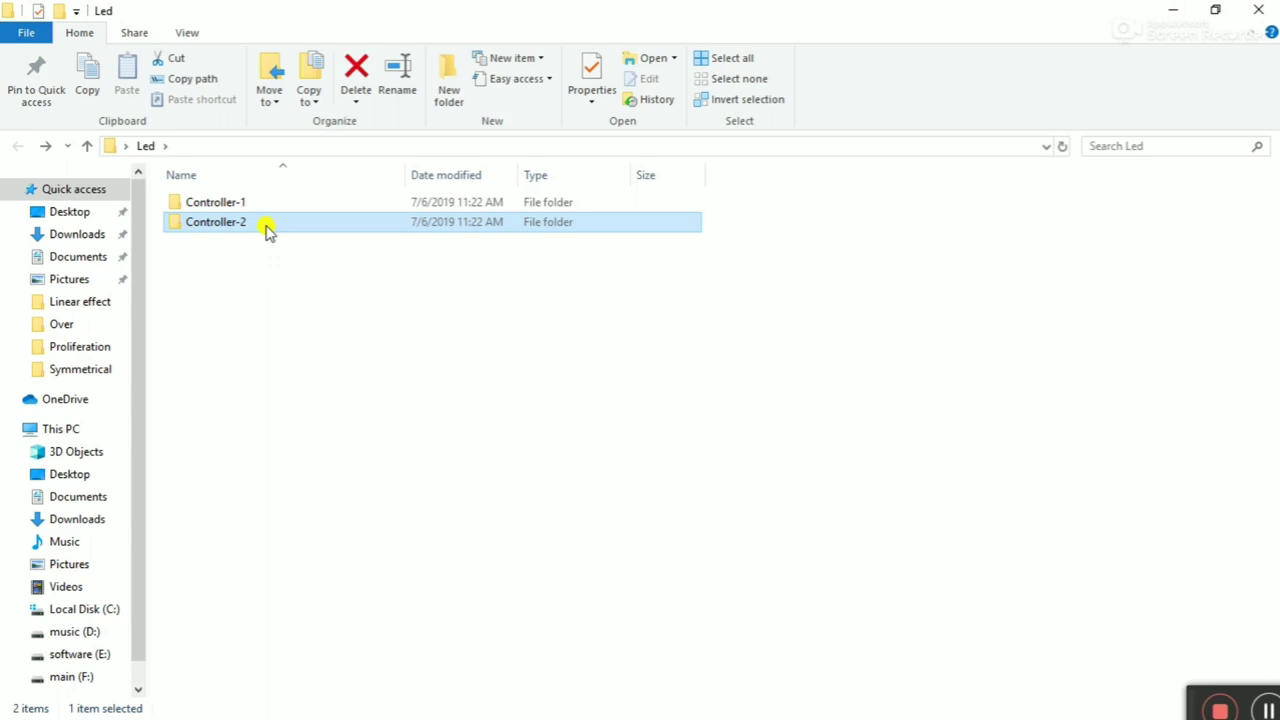
left_click(333, 210)
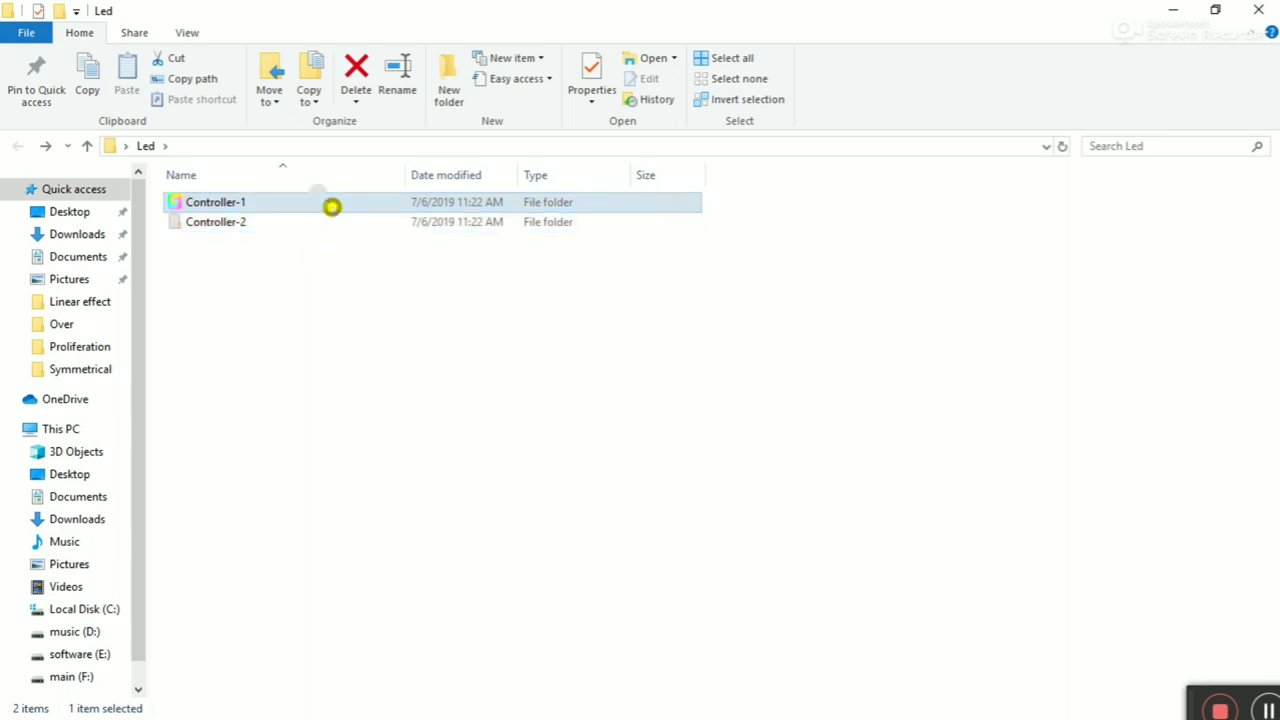
double_click(333, 210)
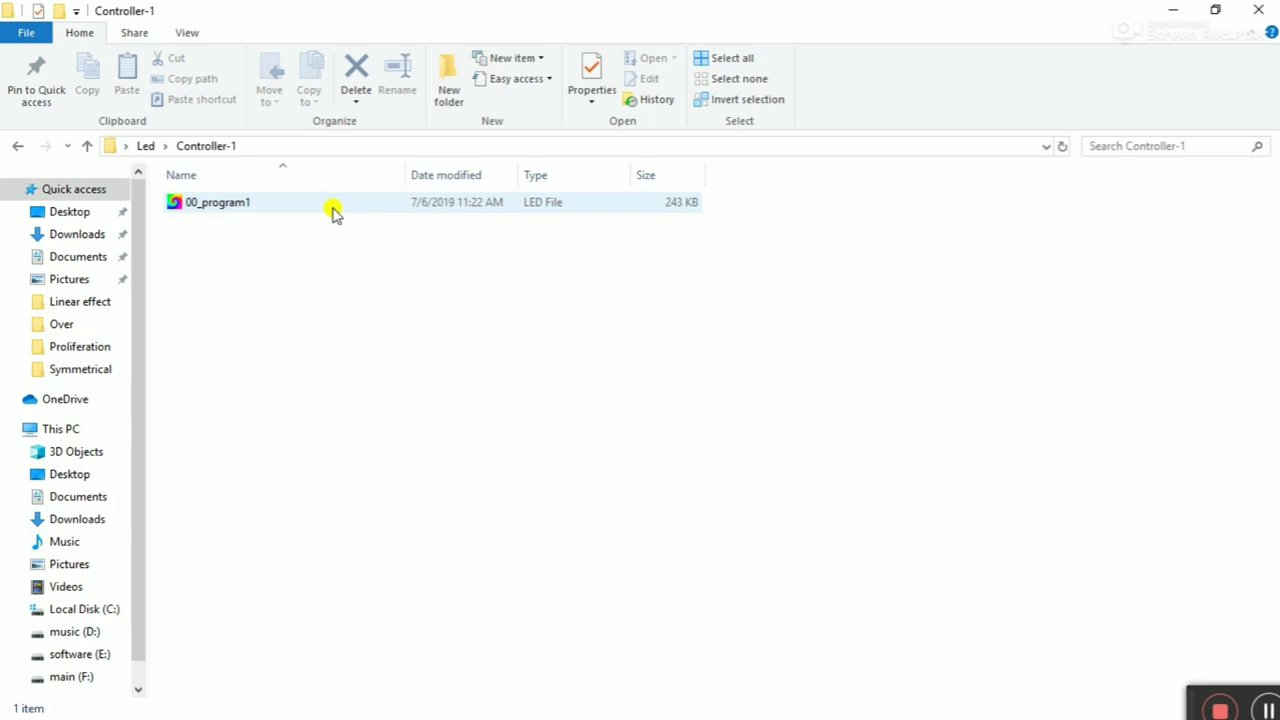